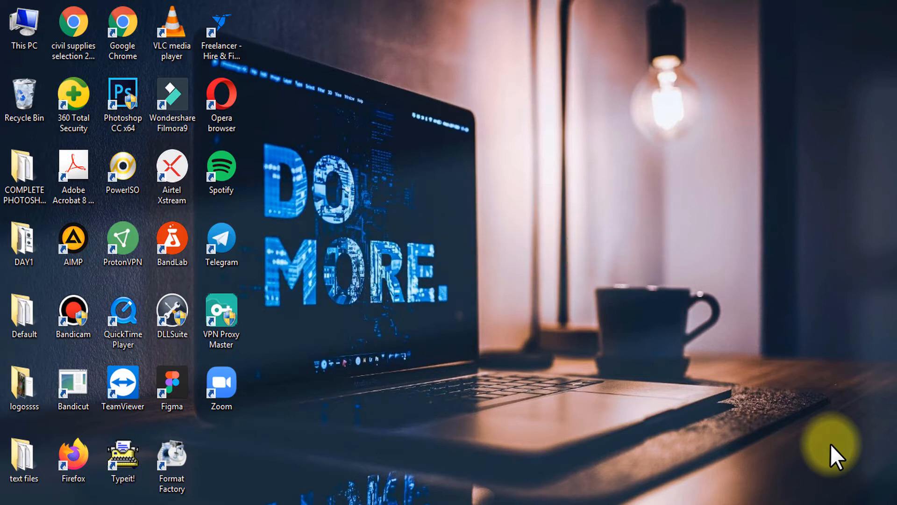
Switch to Adobe Photoshop.
left_click(299, 504)
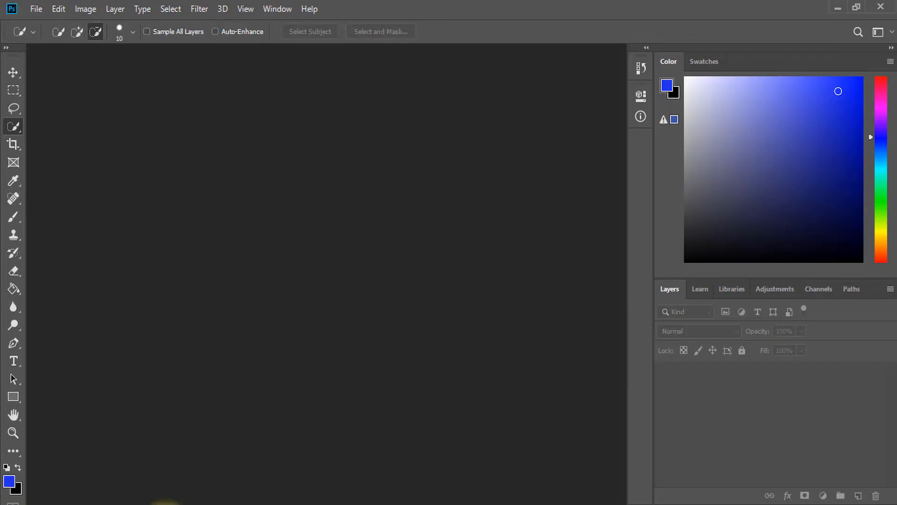
left_click(37, 12)
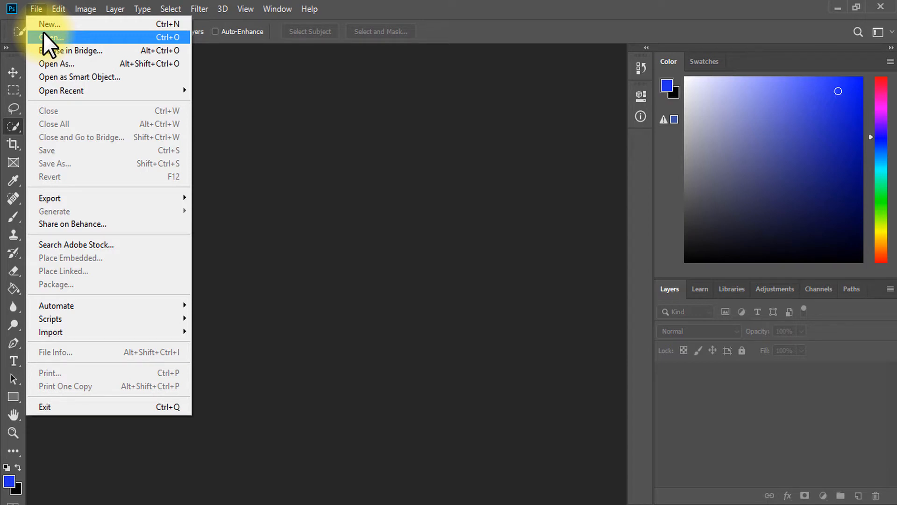
left_click(248, 93)
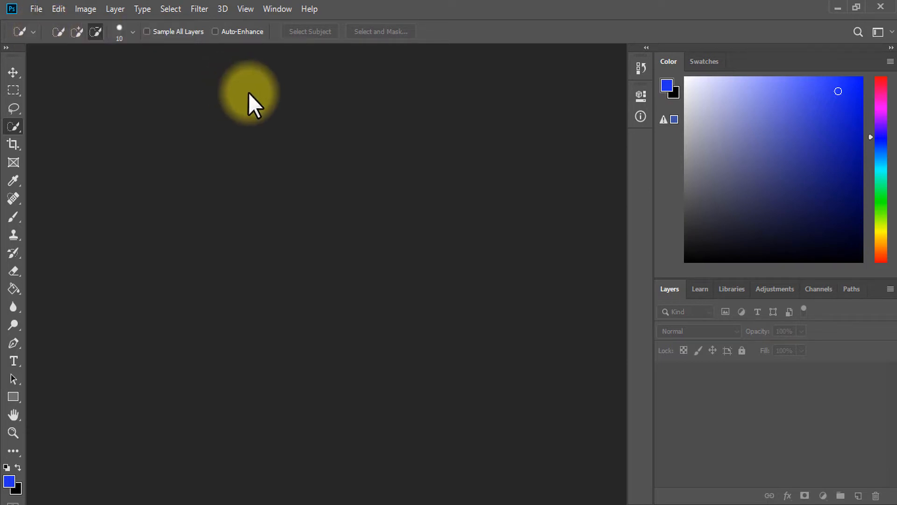
left_click(37, 11)
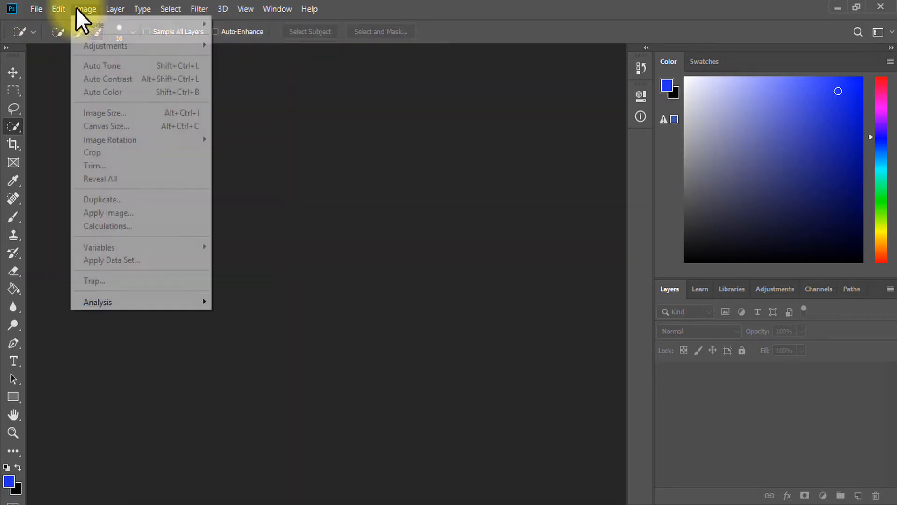
mouse_move(281, 9)
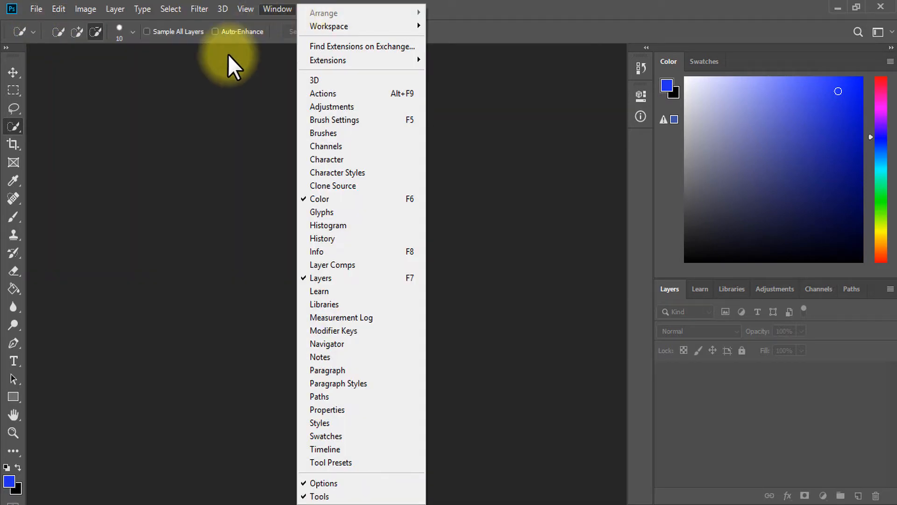
left_click(140, 97)
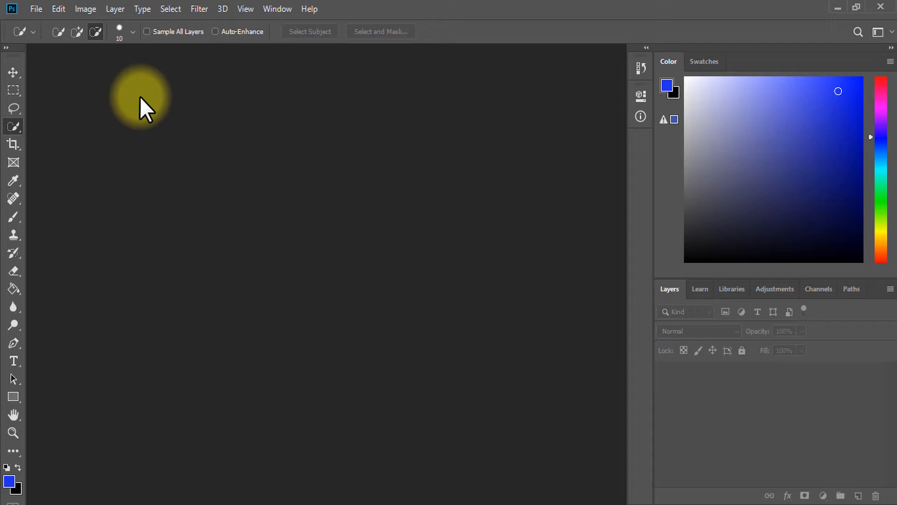
Open flower-56414.jpg from the DAY3 folder and unlock its Background layer.
left_click(36, 9)
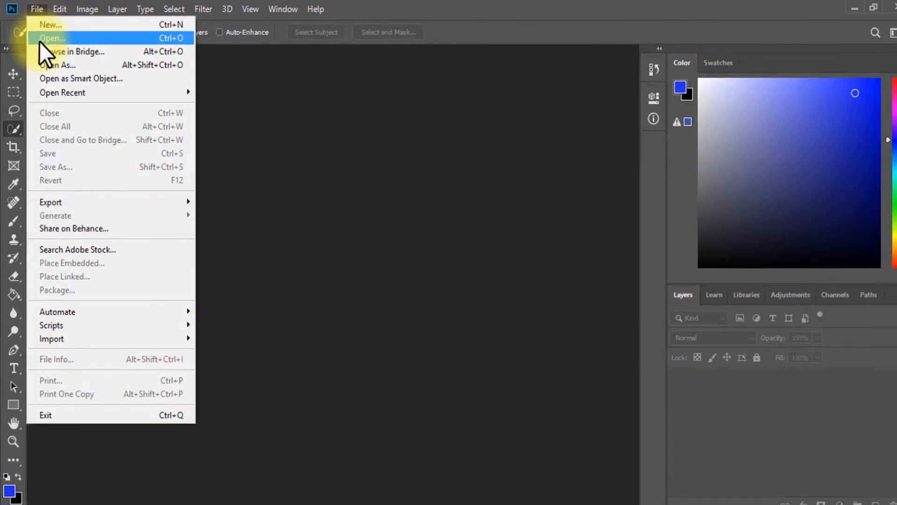
left_click(40, 41)
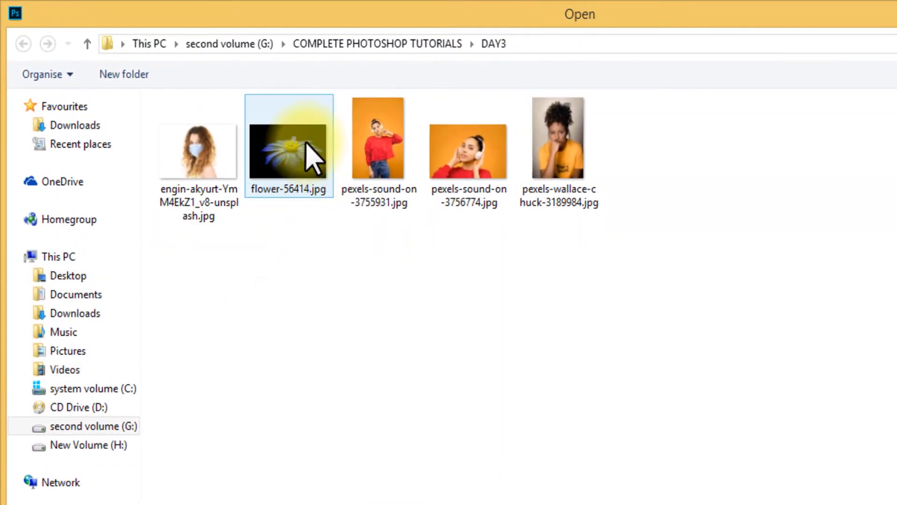
left_click(784, 486)
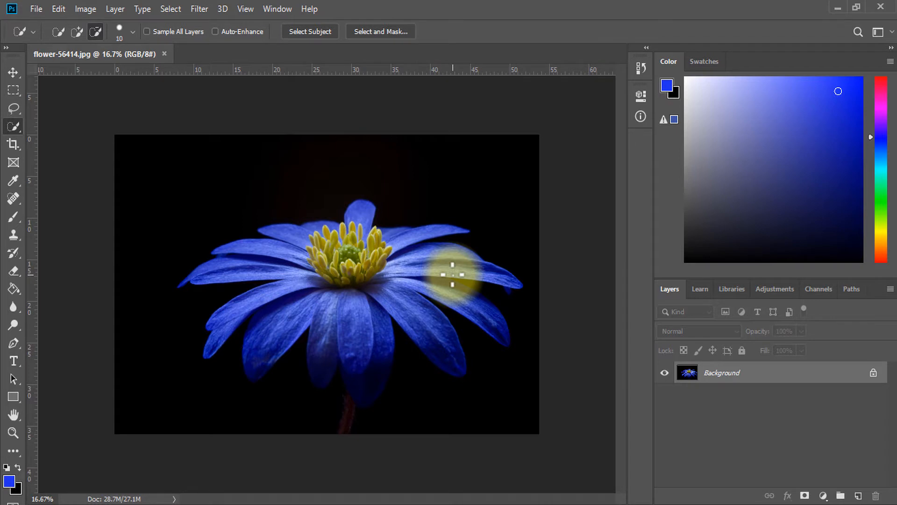
key("ctrl+plus")
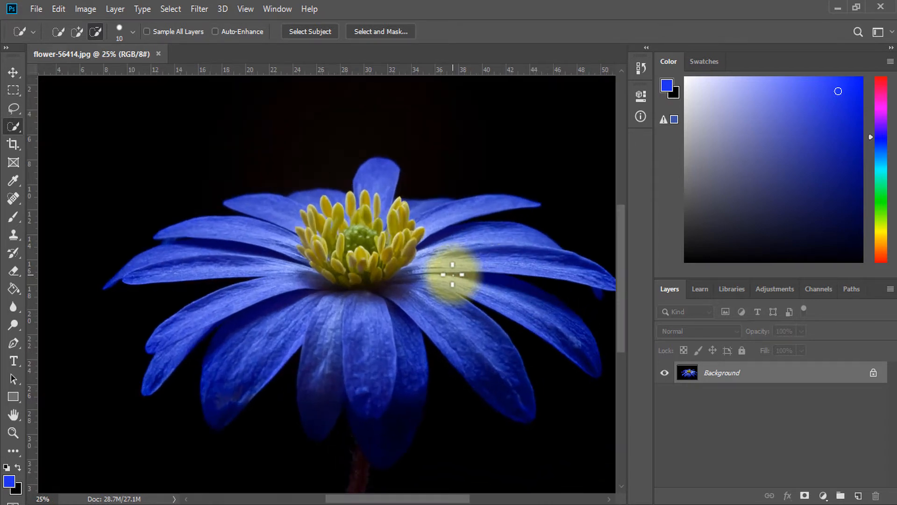
left_click_drag(467, 290, 422, 283)
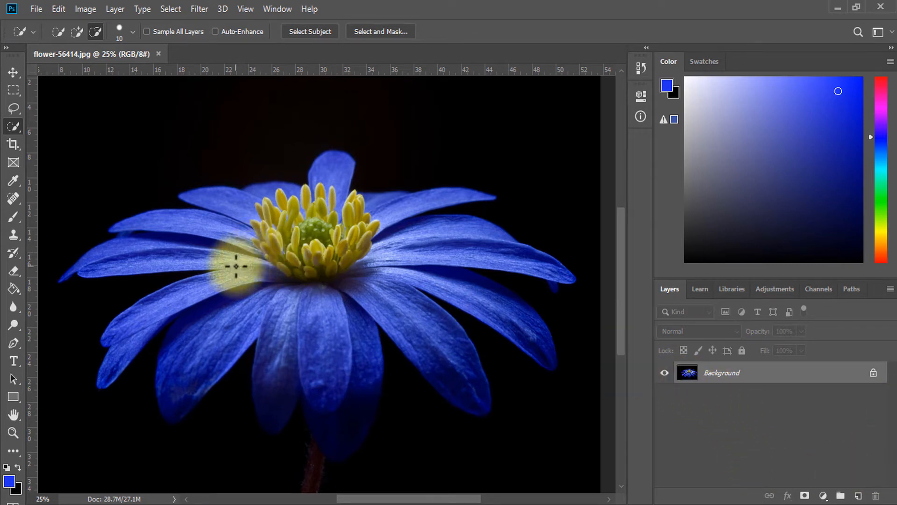
left_click(872, 372)
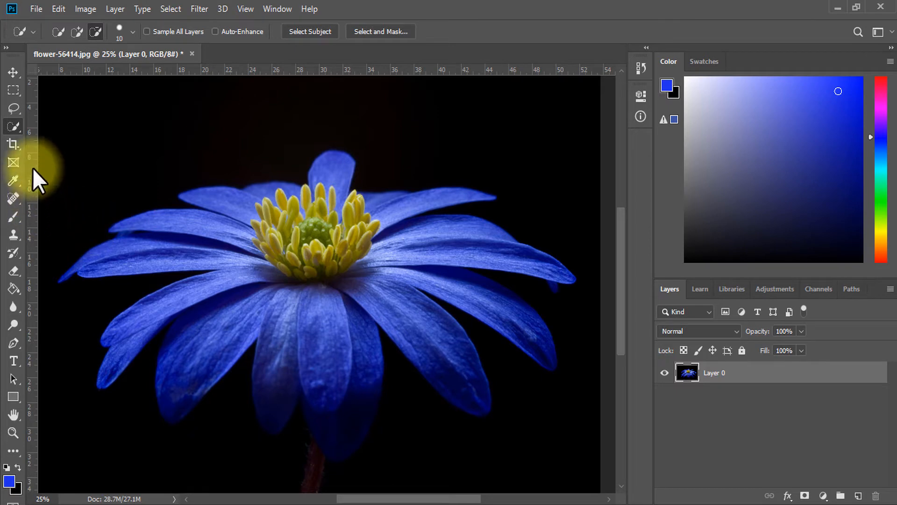
left_click(14, 89)
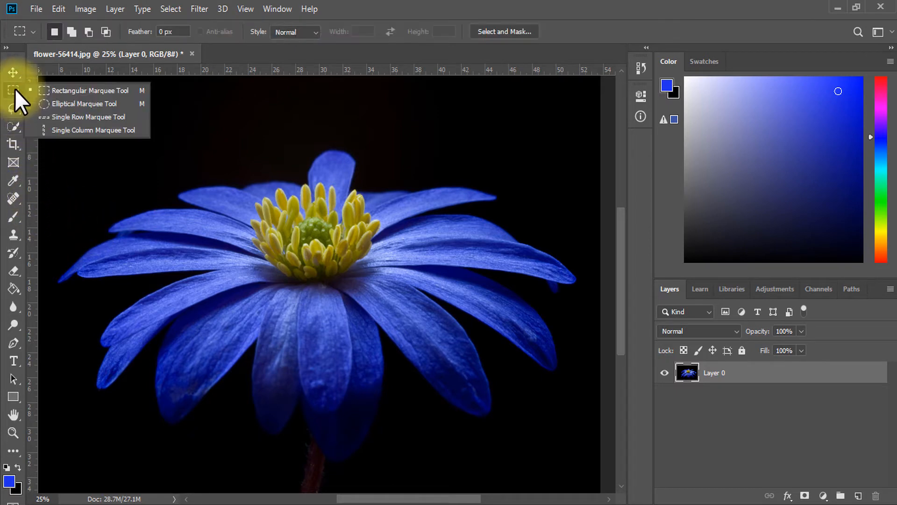
left_click(11, 110)
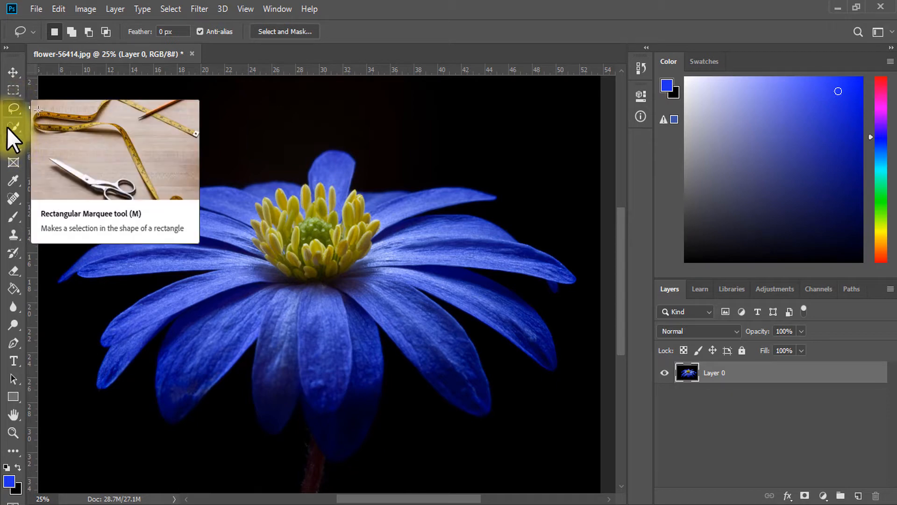
left_click(7, 127)
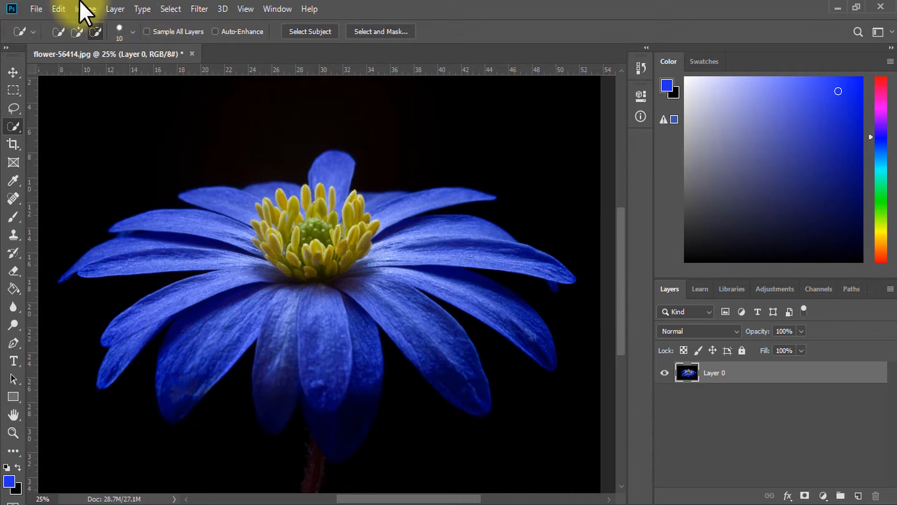
left_click(167, 10)
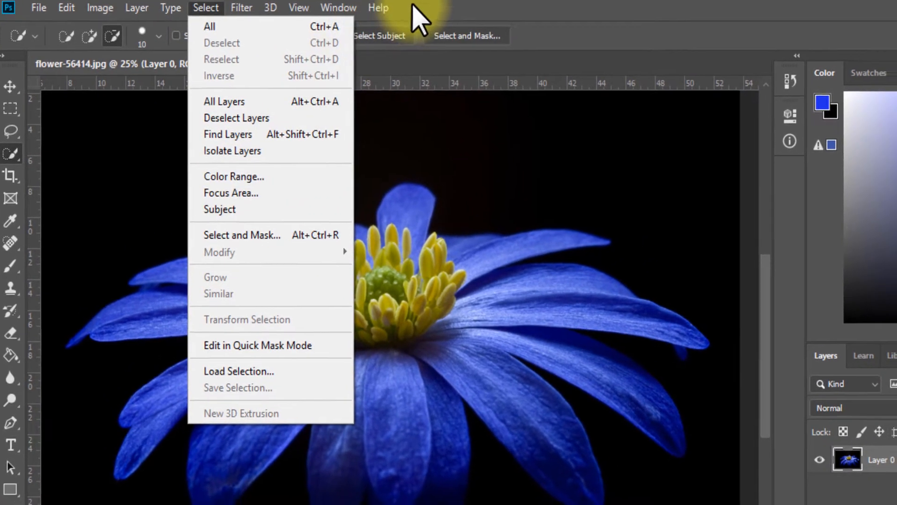
left_click(420, 7)
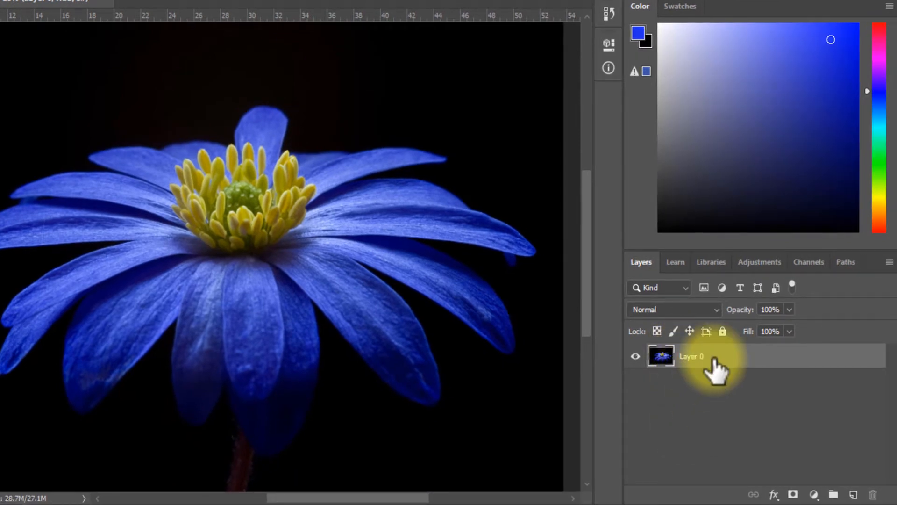
Duplicate Layer 0, then start a Color Range selection on the copy with the dialog moved off the flower.
key("ctrl+j")
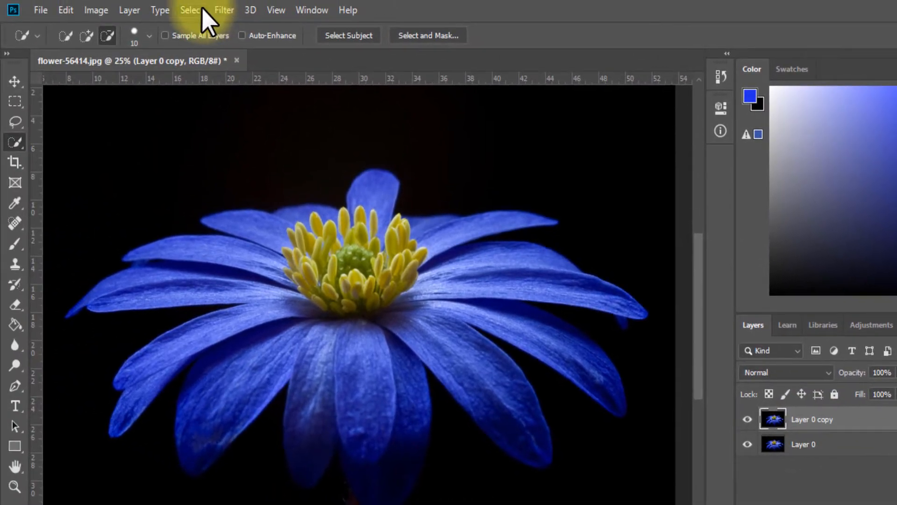
left_click(201, 9)
left_click(208, 163)
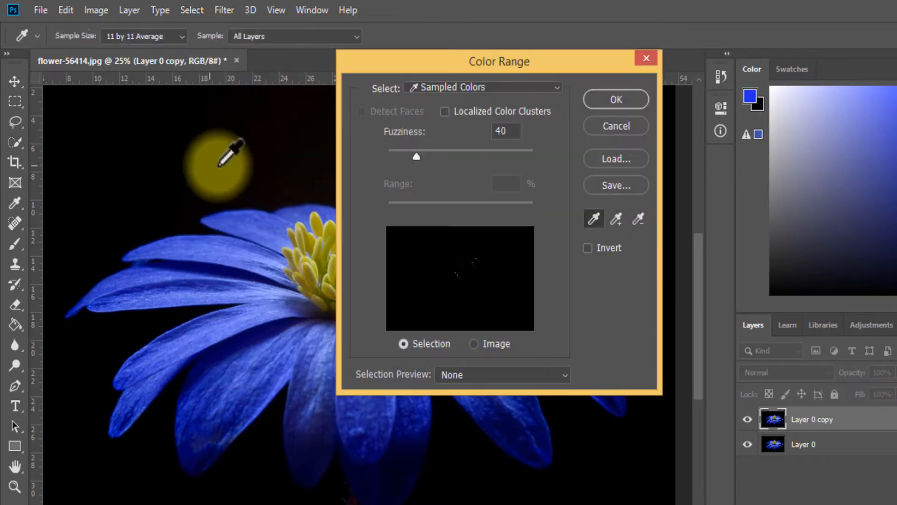
left_click_drag(423, 67, 635, 97)
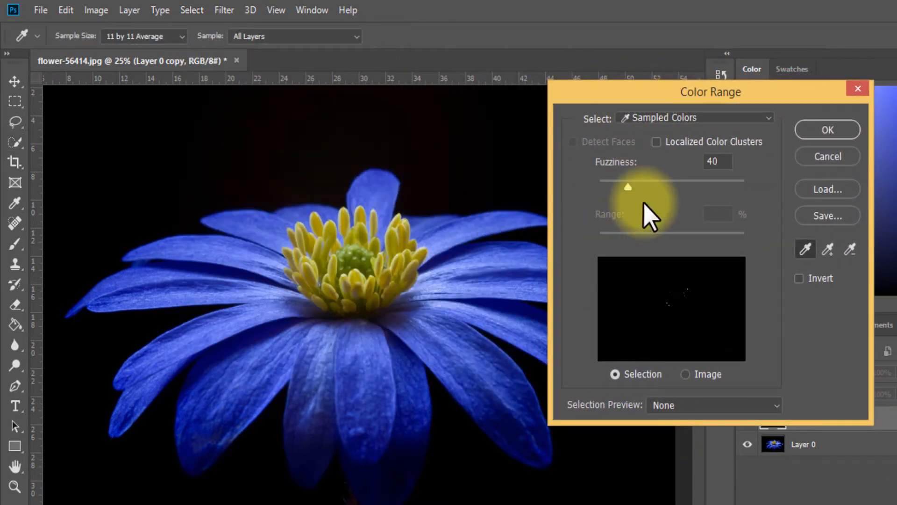
left_click_drag(702, 86, 745, 99)
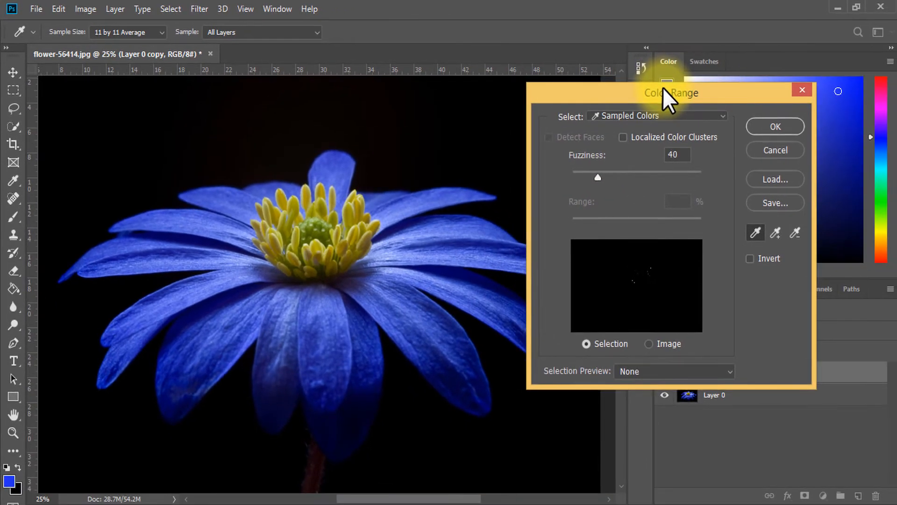
left_click_drag(663, 88, 669, 72)
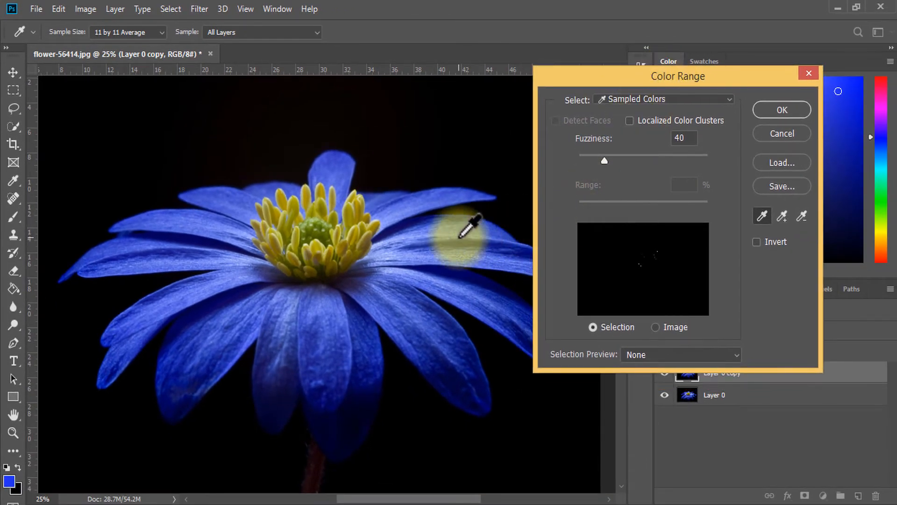
Compare the selection and image previews of the flower in Color Range.
left_click(486, 243)
key("ctrl+plus")
key("ctrl+minus")
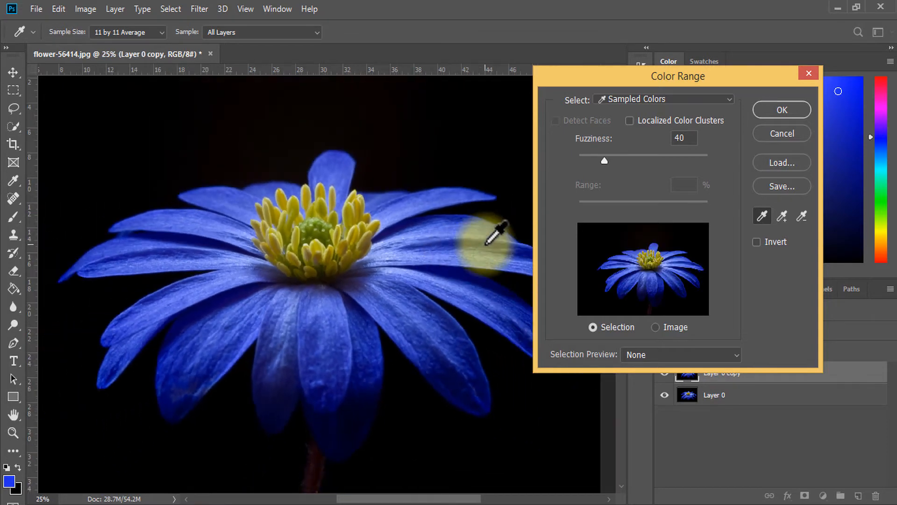
key("ctrl+plus")
key("ctrl+minus")
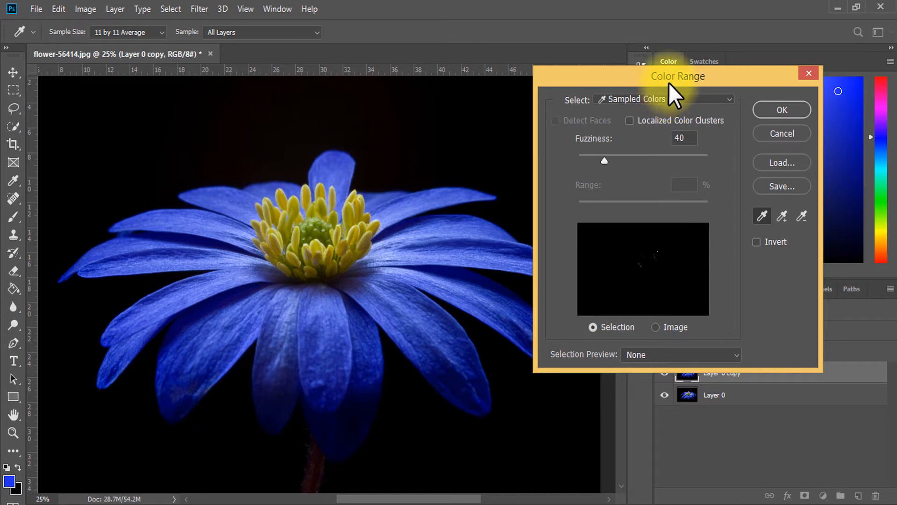
Sample the blue of a lower petal for the color range and set Fuzziness to 0.
left_click_drag(669, 83, 591, 104)
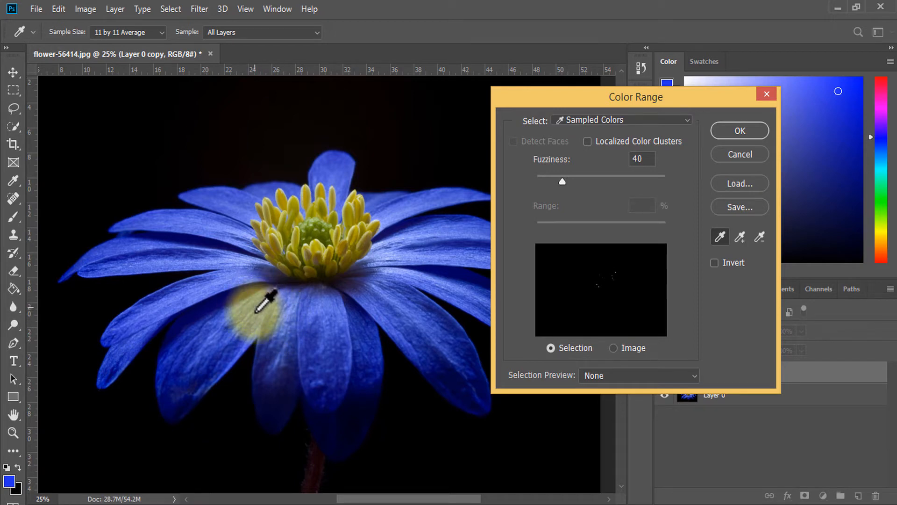
left_click(232, 320)
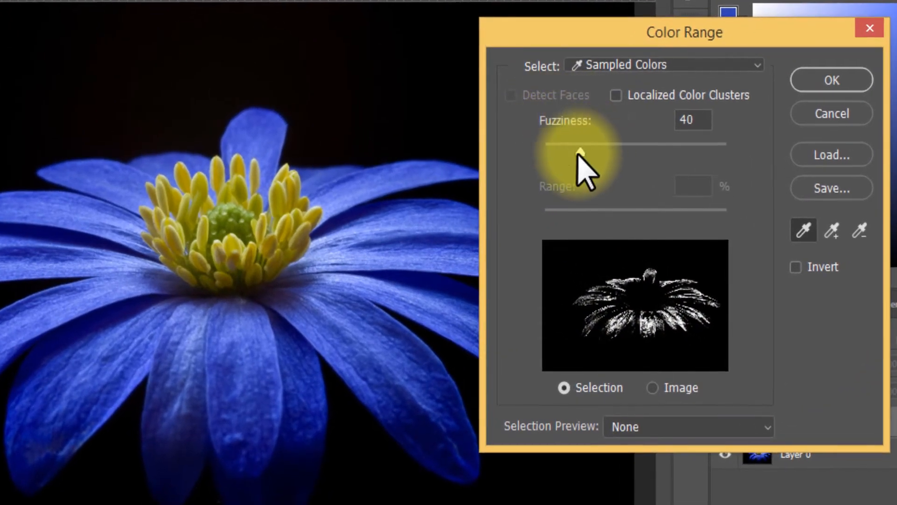
left_click_drag(579, 153, 537, 154)
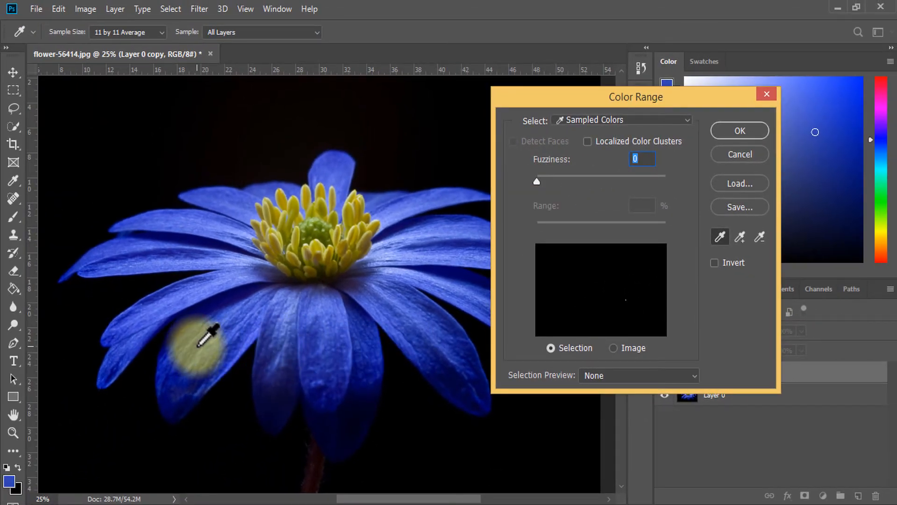
Resample single blue tones at different spots on the flower's petals, ending on an upper petal beside the yellow stamens.
left_click(197, 346)
left_click(194, 294)
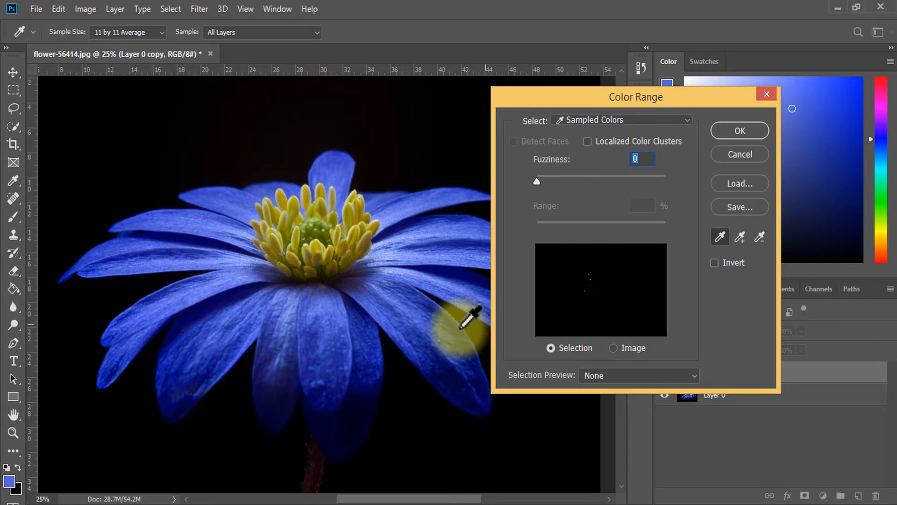
left_click(373, 301)
left_click(431, 247)
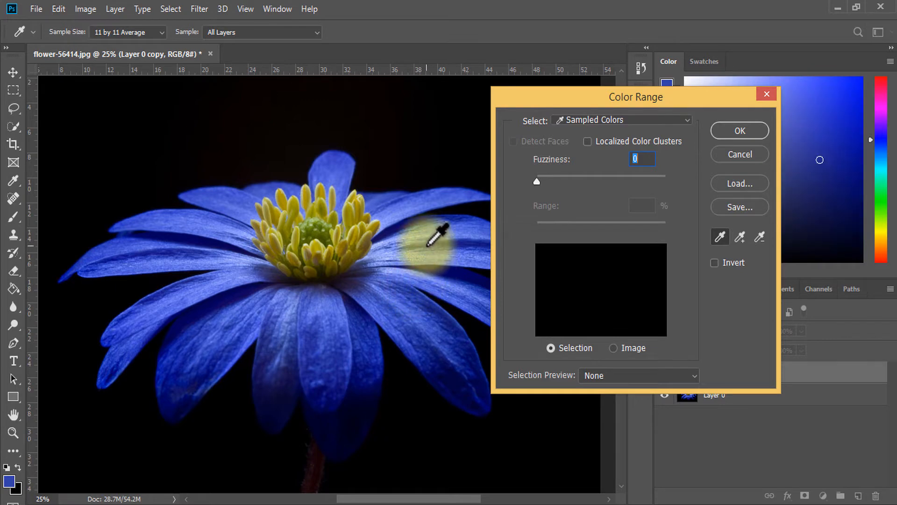
left_click(424, 228)
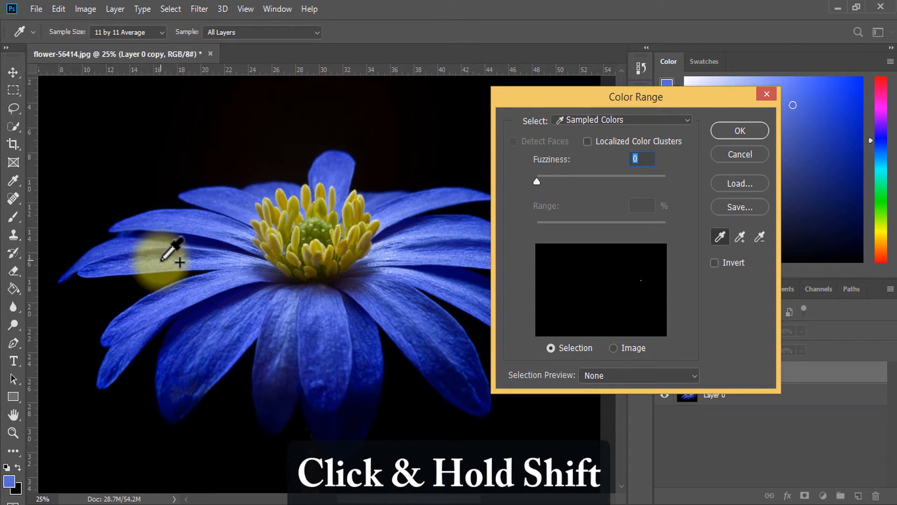
Add the blues across the flower's petals to the sampled colors and switch to the Add to Sample eyedropper.
mouse_move(161, 259)
left_mouse_down()
mouse_move(236, 196)
mouse_move(216, 192)
mouse_move(188, 287)
mouse_move(197, 320)
mouse_move(207, 334)
mouse_move(317, 337)
mouse_move(410, 270)
mouse_move(420, 243)
mouse_move(418, 197)
mouse_move(391, 176)
mouse_move(410, 240)
mouse_move(396, 323)
mouse_move(329, 374)
mouse_move(329, 432)
mouse_move(216, 361)
mouse_move(151, 299)
mouse_move(129, 255)
mouse_move(69, 259)
mouse_move(187, 181)
mouse_move(200, 193)
mouse_move(190, 190)
mouse_move(327, 149)
mouse_move(312, 157)
mouse_move(395, 171)
mouse_move(391, 201)
mouse_move(427, 198)
mouse_move(433, 215)
mouse_move(418, 327)
mouse_move(445, 376)
mouse_move(436, 301)
mouse_move(462, 291)
left_mouse_up()
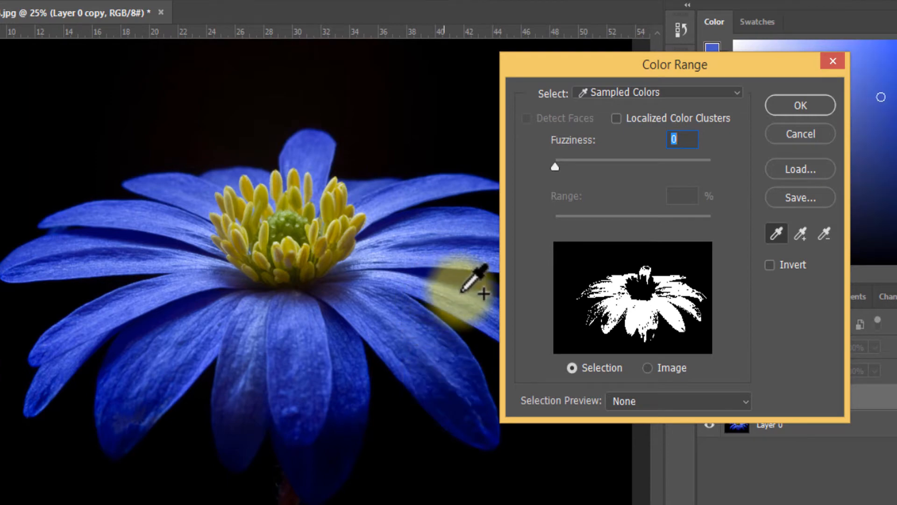
left_click_drag(590, 69, 646, 60)
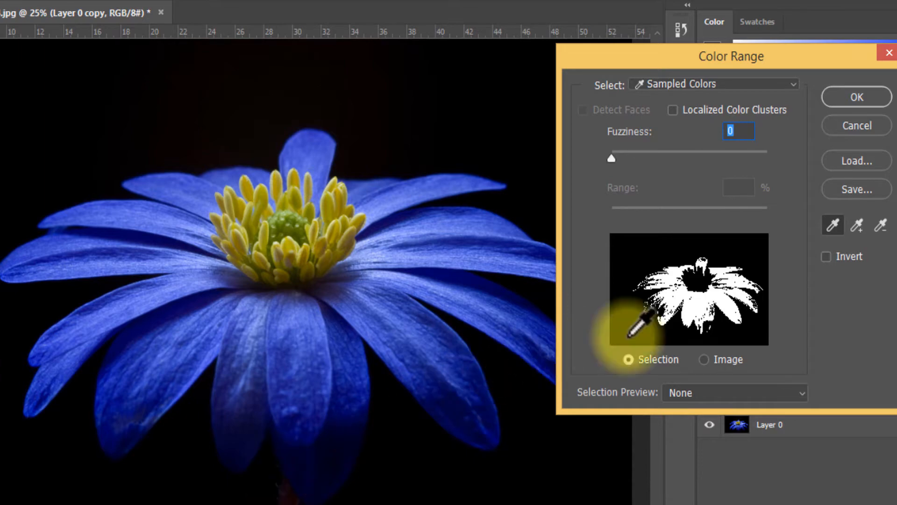
left_click(857, 225)
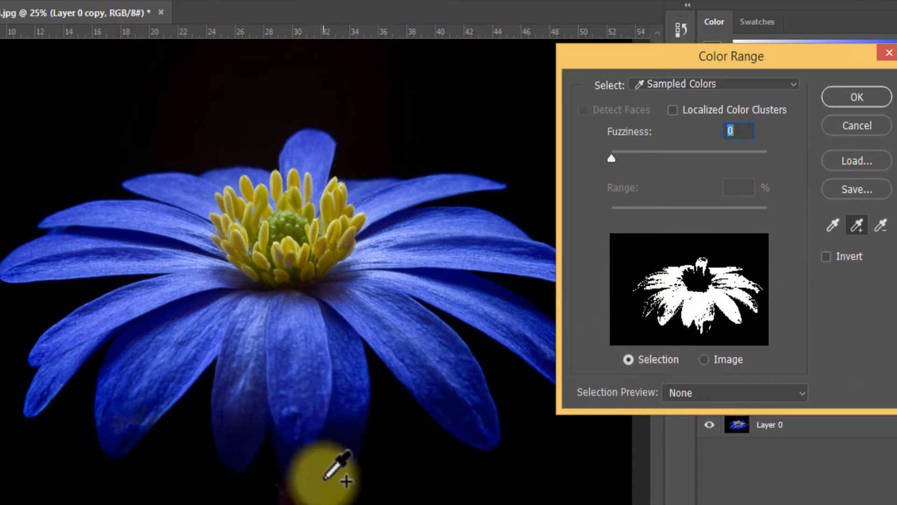
Subtract the blue at the tip of the lower middle petal from the sampled colors.
left_click(882, 228)
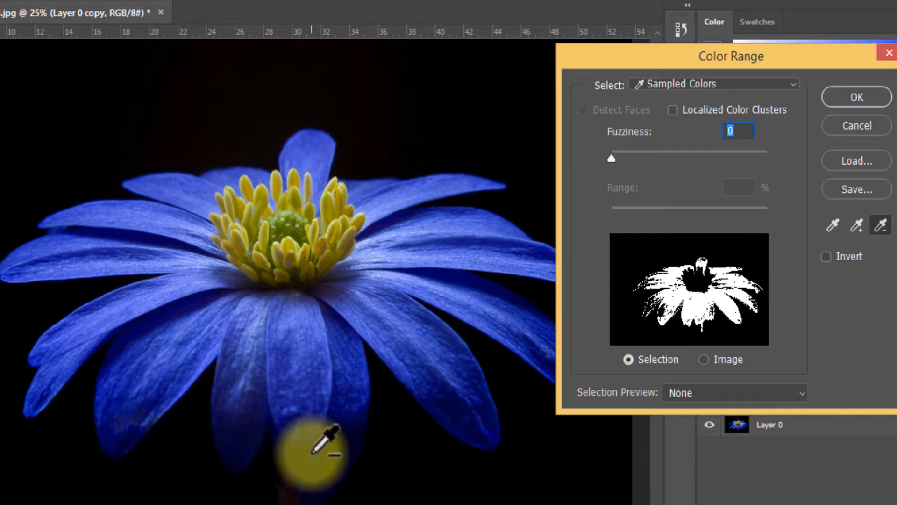
left_click(324, 431)
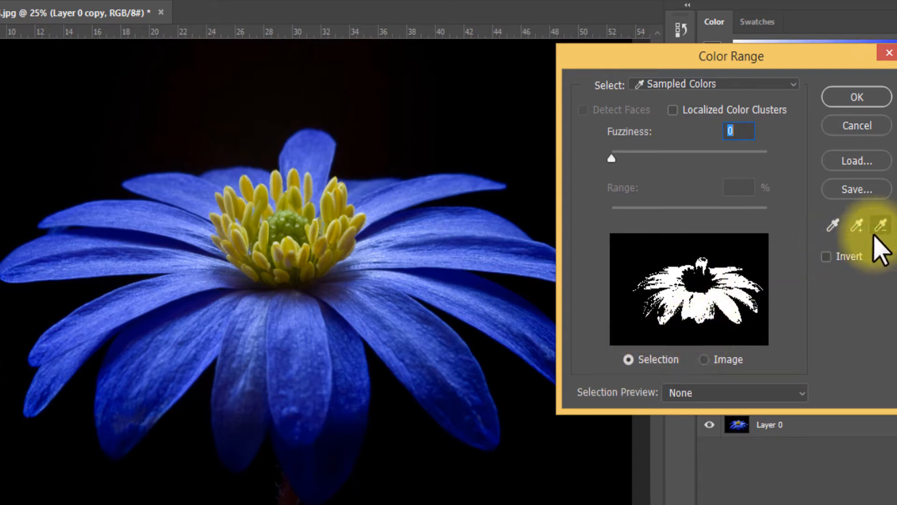
Add the darker blues near the tips of the lower petals to the sampled colors with the Add to Sample eyedropper.
left_click(833, 227)
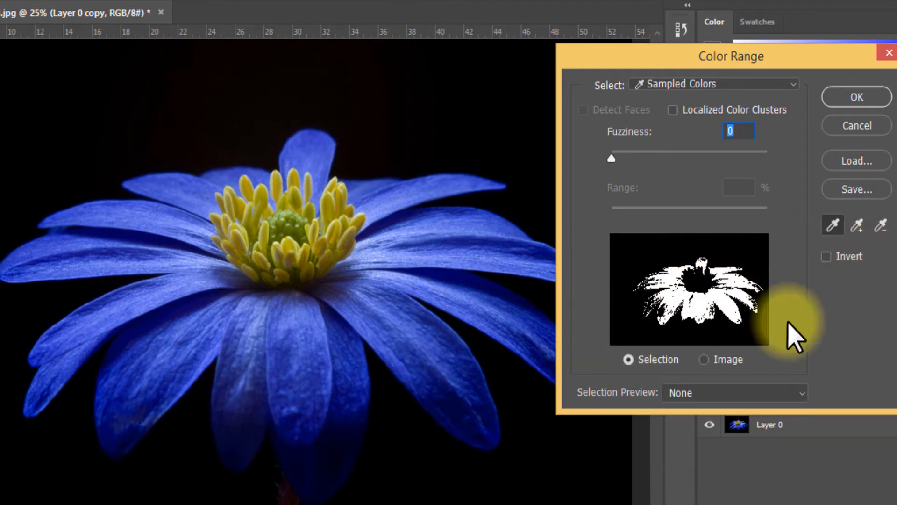
left_click(858, 227)
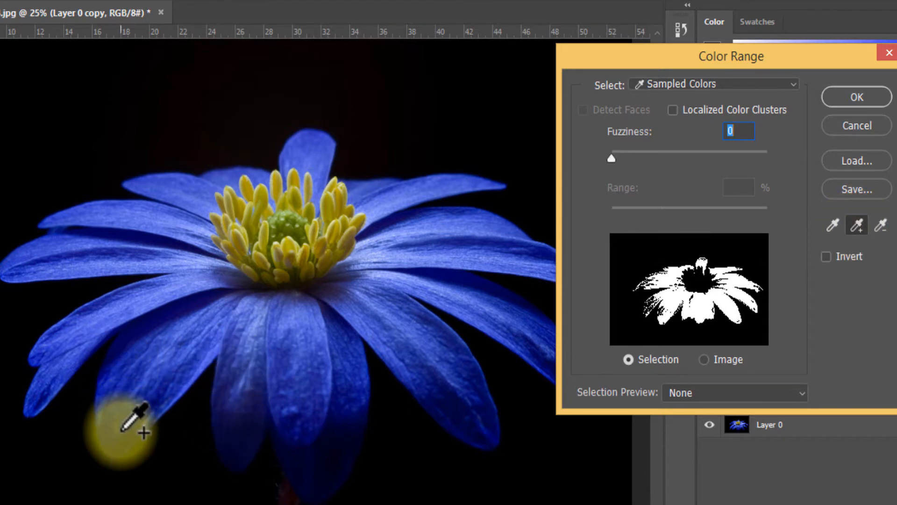
left_click(250, 428)
left_click(304, 428)
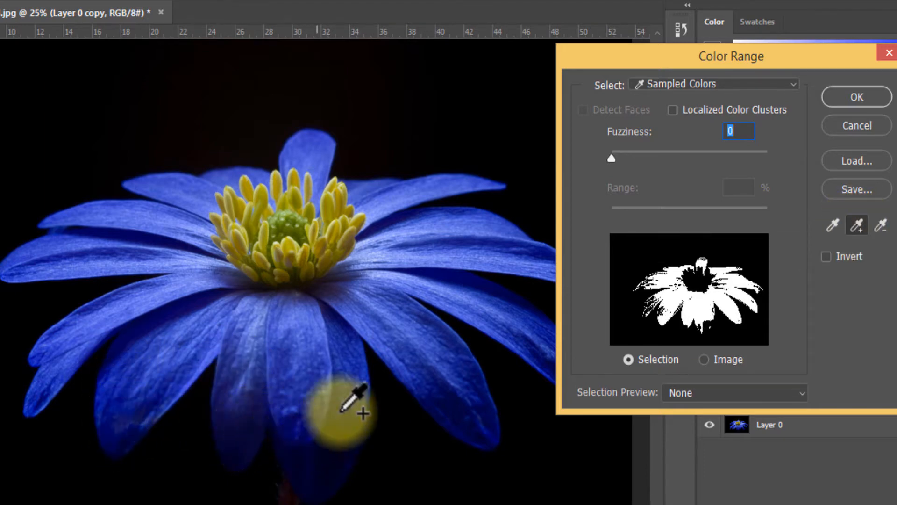
left_click(339, 433)
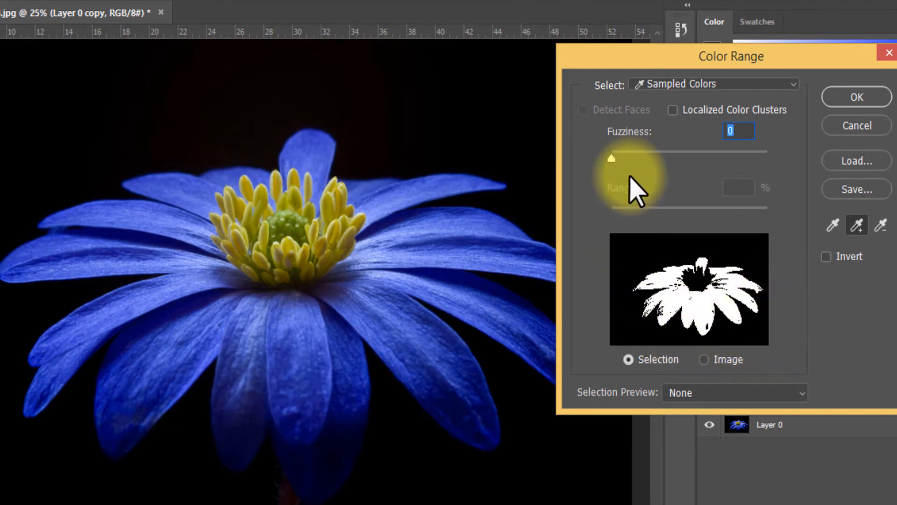
Set the color range Fuzziness to 31 and apply the selection.
mouse_move(608, 161)
left_mouse_down()
mouse_move(622, 156)
mouse_move(611, 157)
left_mouse_up()
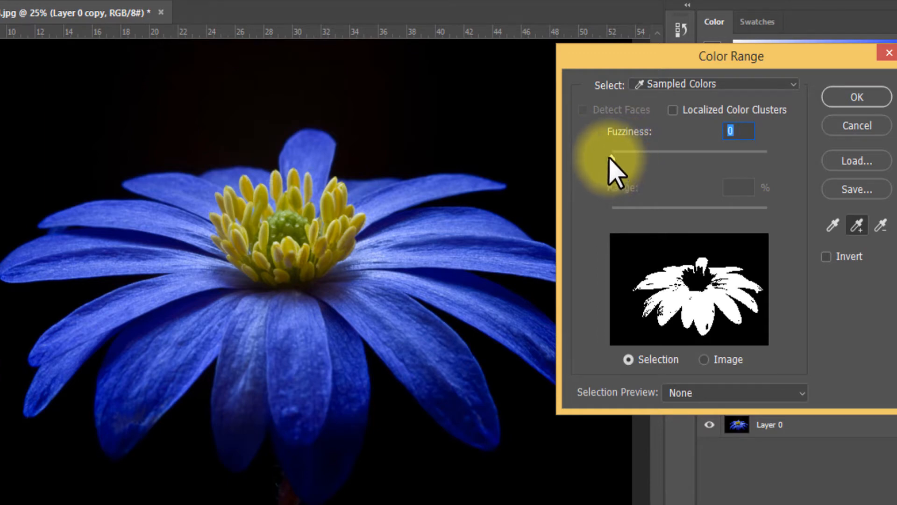
left_click_drag(610, 158, 674, 158)
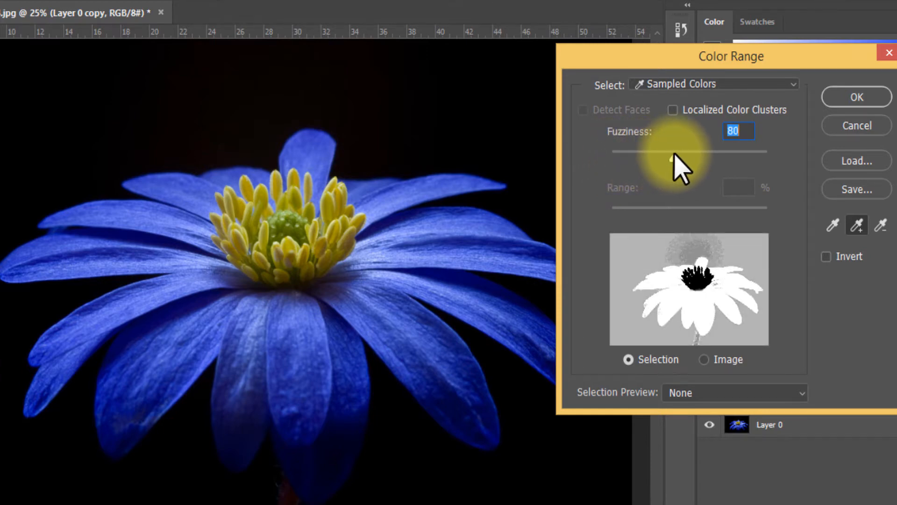
left_click_drag(674, 154, 648, 184)
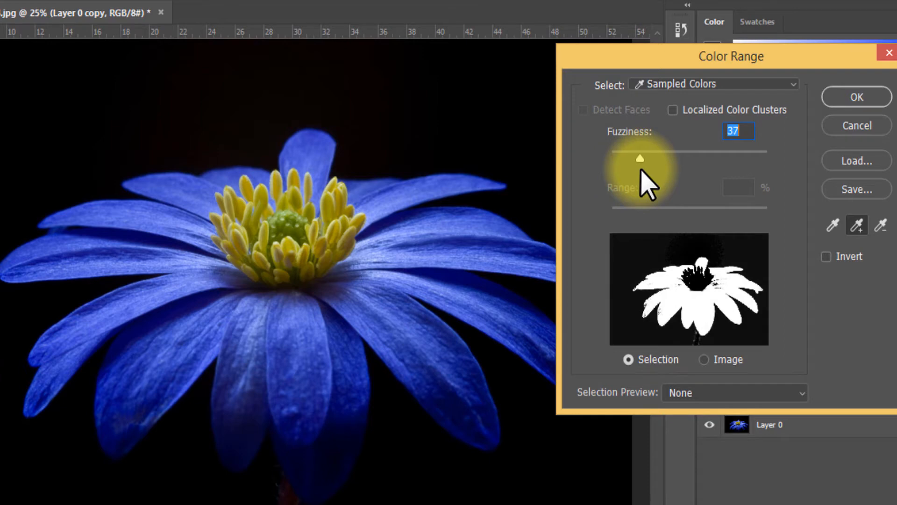
left_click_drag(640, 172, 636, 172)
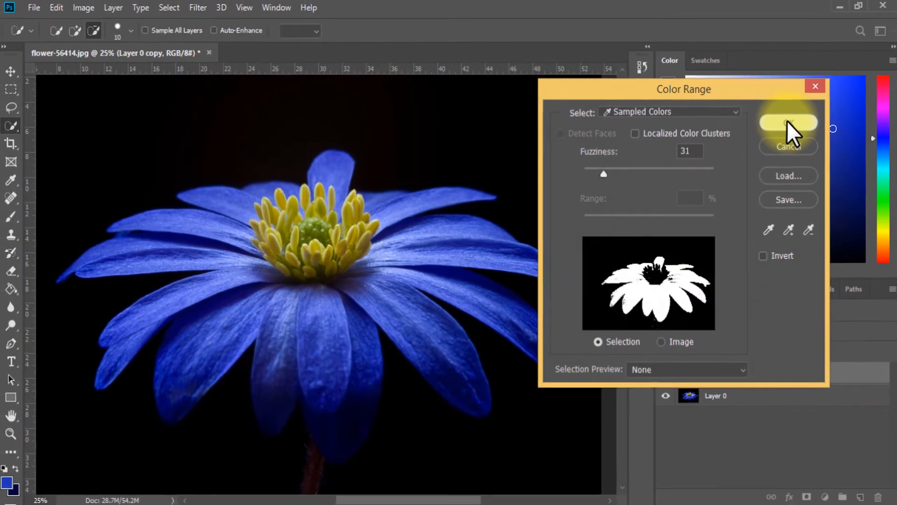
left_click(857, 97)
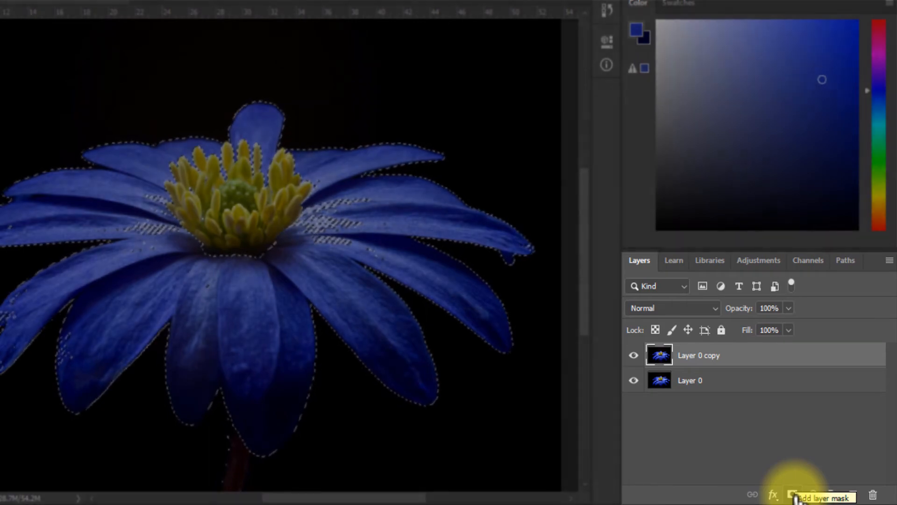
Add a layer mask to Layer 0 copy from the petal selection and make the mask active.
left_click(793, 495)
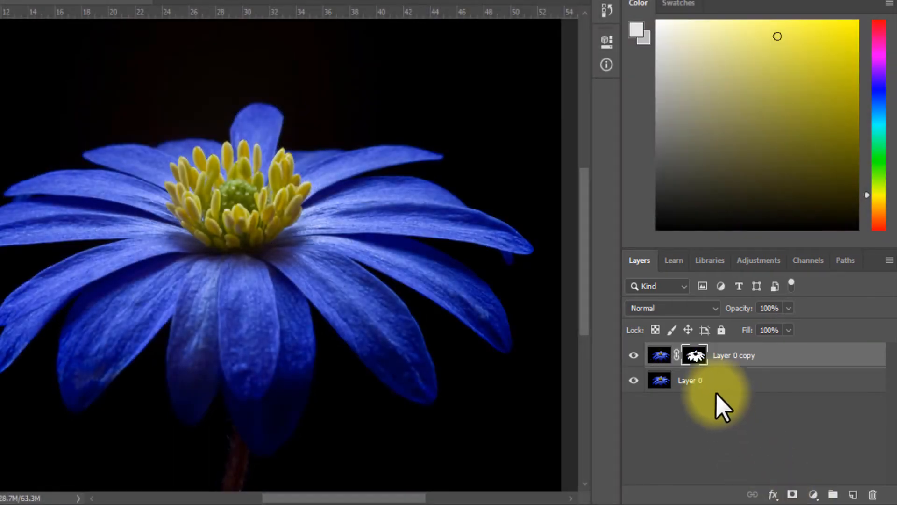
left_click(661, 363)
left_click(692, 357)
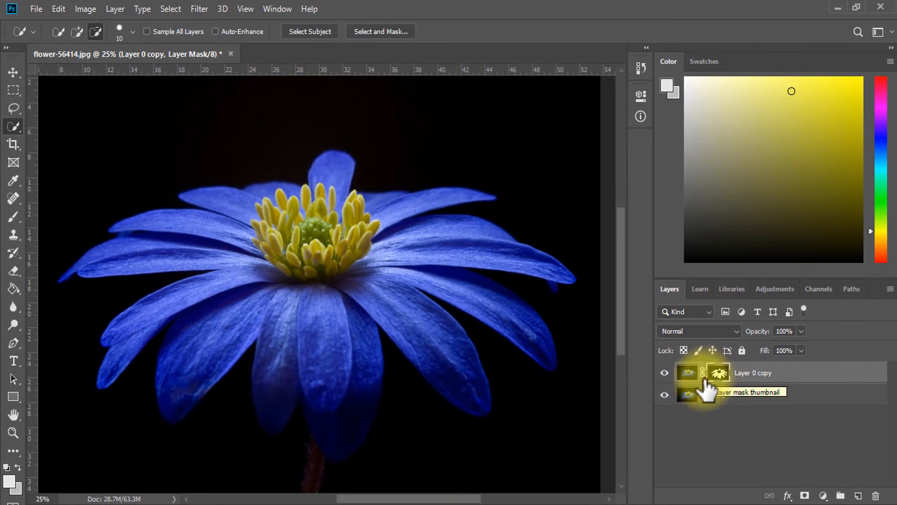
Hide and show Layer 0 repeatedly to examine the masked petals on their own, leaving the layer visible.
left_click(666, 395)
left_click(665, 395)
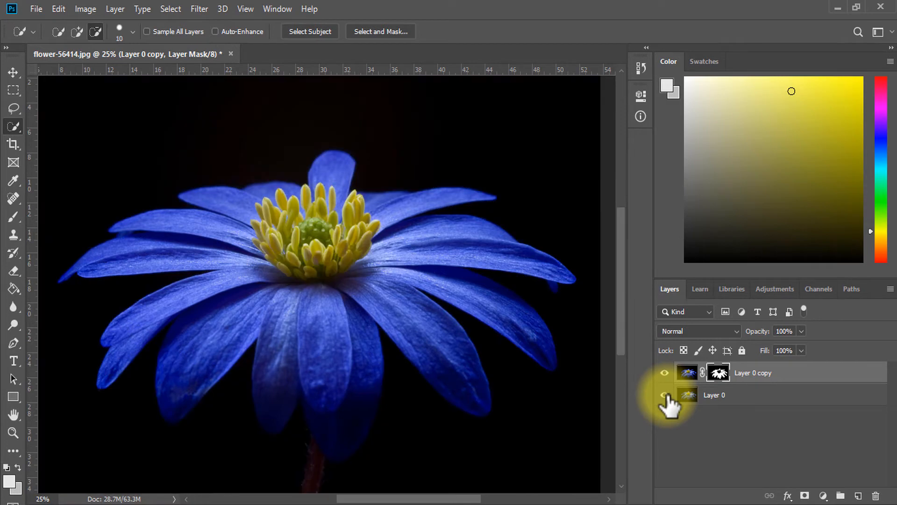
left_click(666, 395)
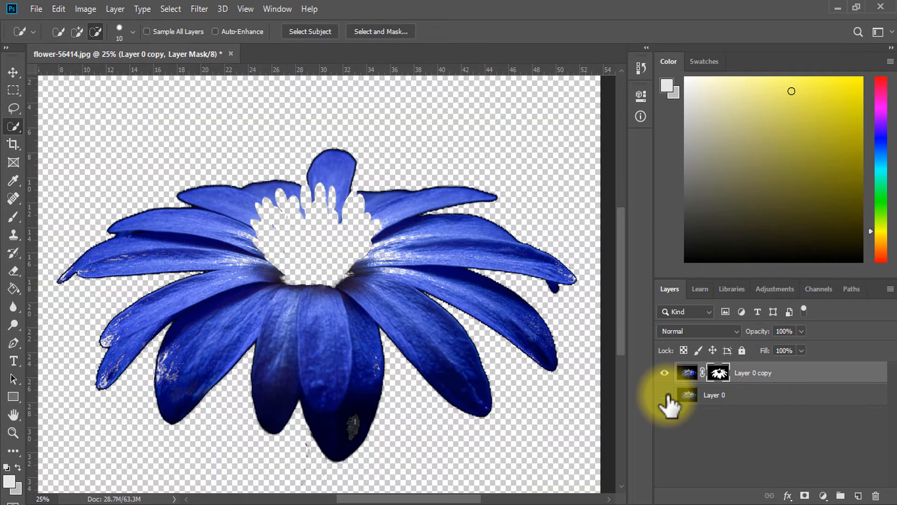
left_click(665, 394)
left_click(665, 395)
left_click(666, 395)
left_click(666, 395)
left_click(665, 395)
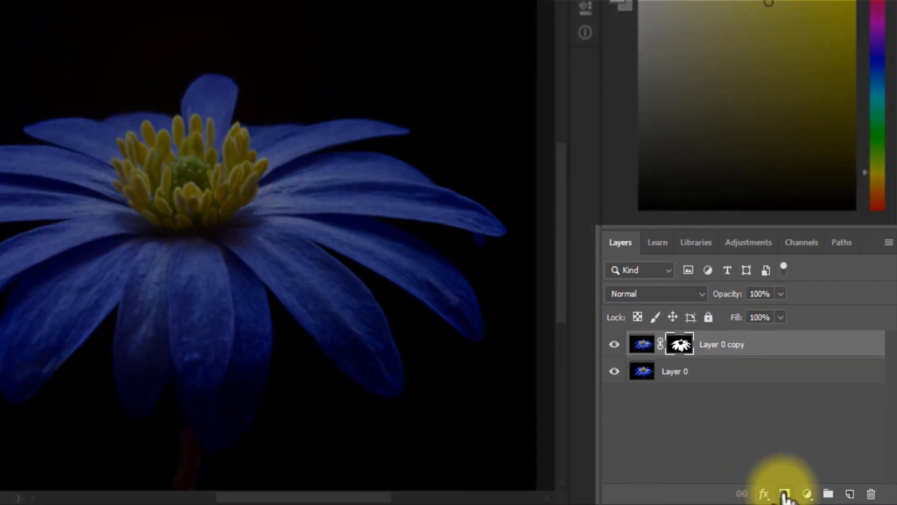
Add a Hue/Saturation adjustment layer above Layer 0 copy and shift its Hue to -3.
left_click(814, 497)
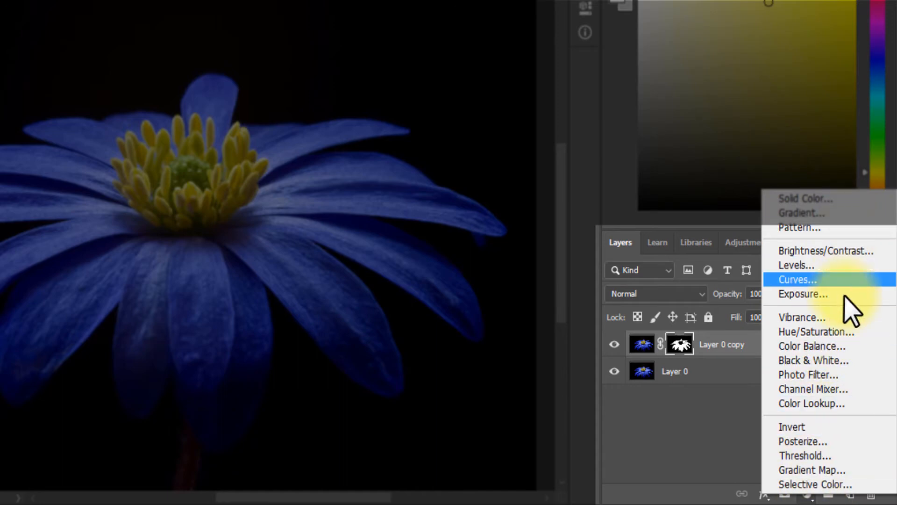
left_click(834, 330)
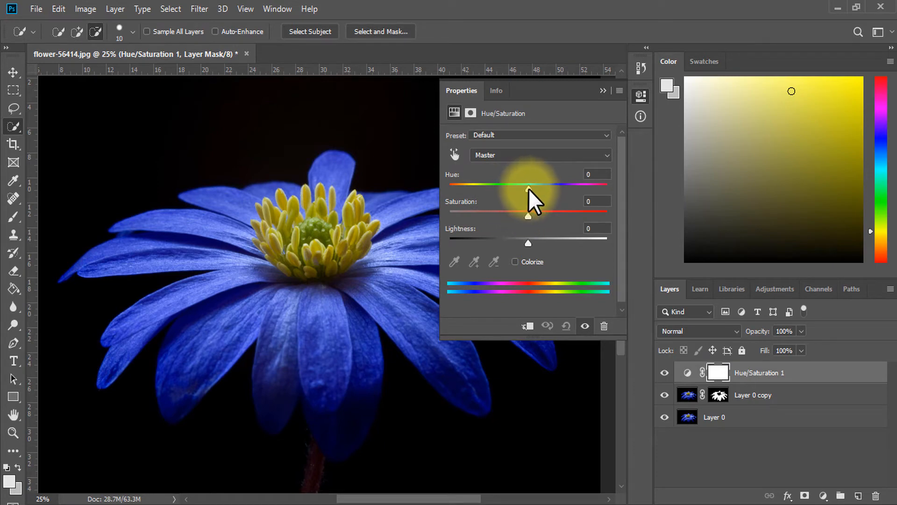
left_click_drag(529, 189, 525, 189)
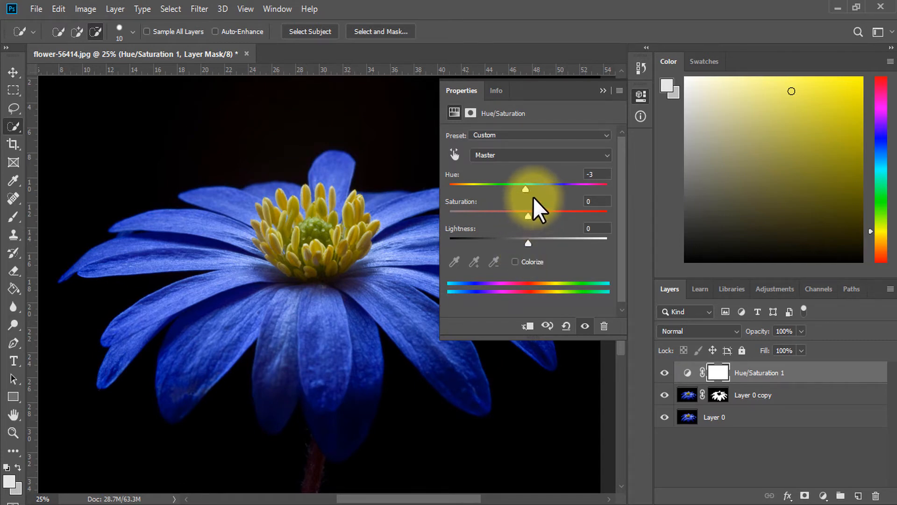
Try Hue values between +45 and -43 on the whole flower, ending at -13, and close the adjustment's properties.
left_click_drag(526, 190, 557, 206)
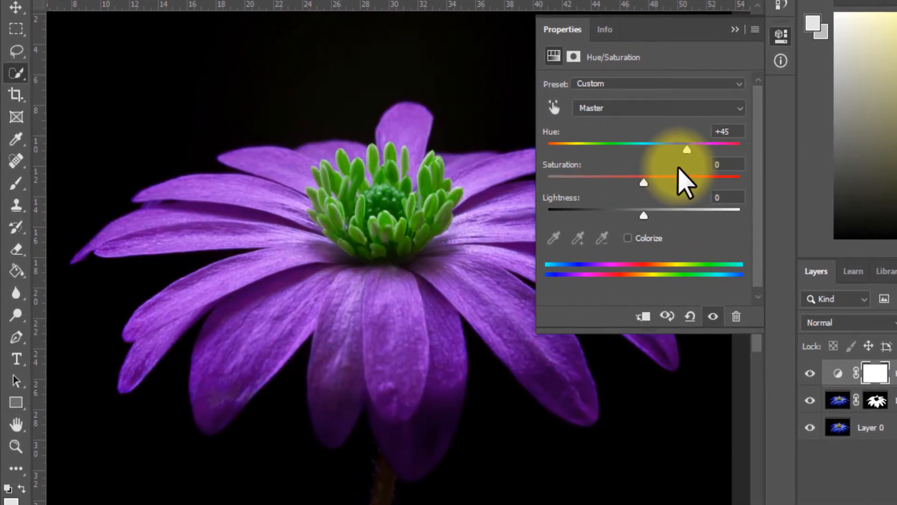
left_click_drag(678, 171, 620, 188)
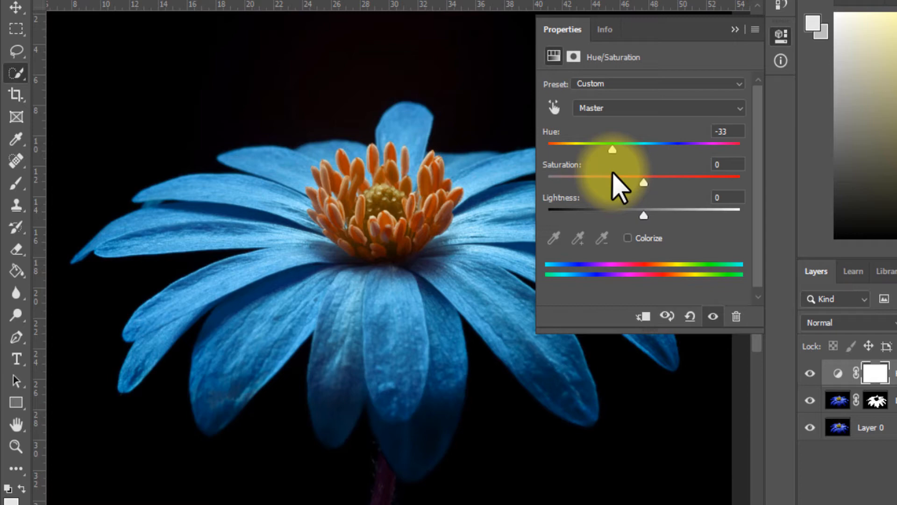
left_click_drag(619, 188, 609, 187)
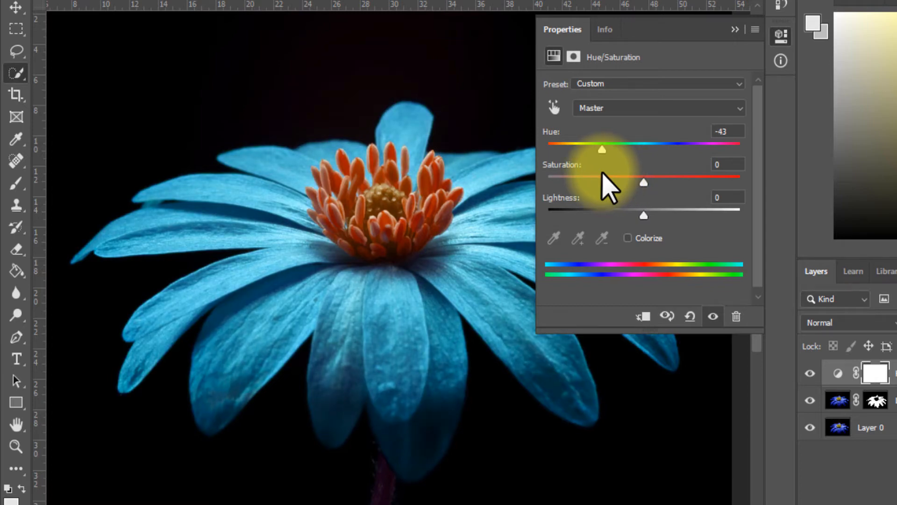
left_click_drag(603, 173, 665, 174)
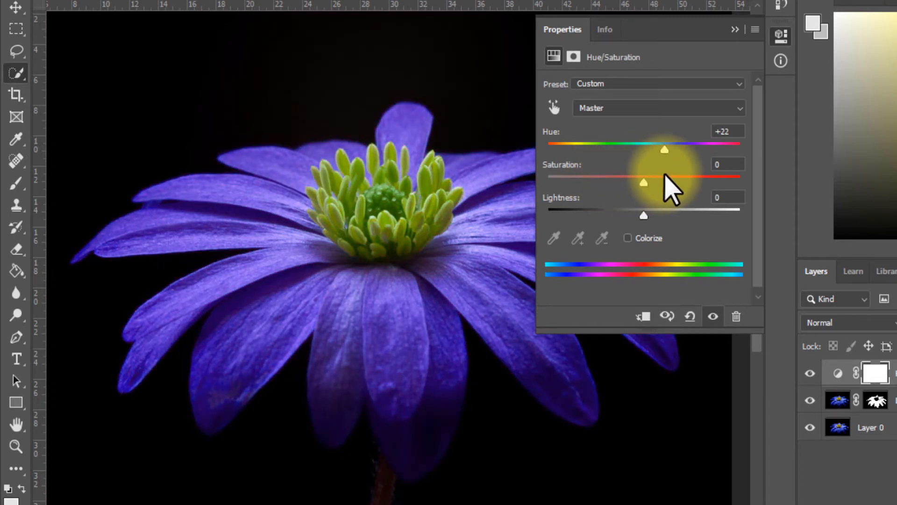
left_click_drag(664, 173, 633, 196)
left_click_drag(663, 165, 633, 160)
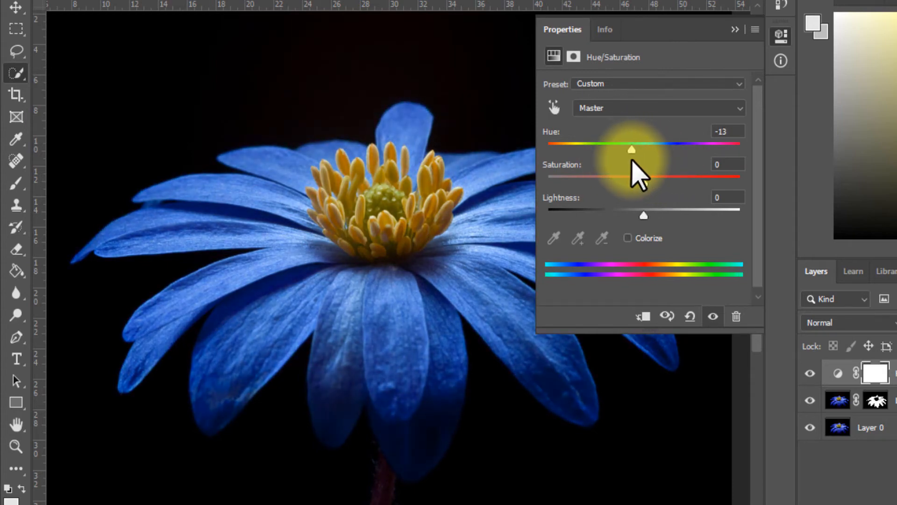
left_click(735, 31)
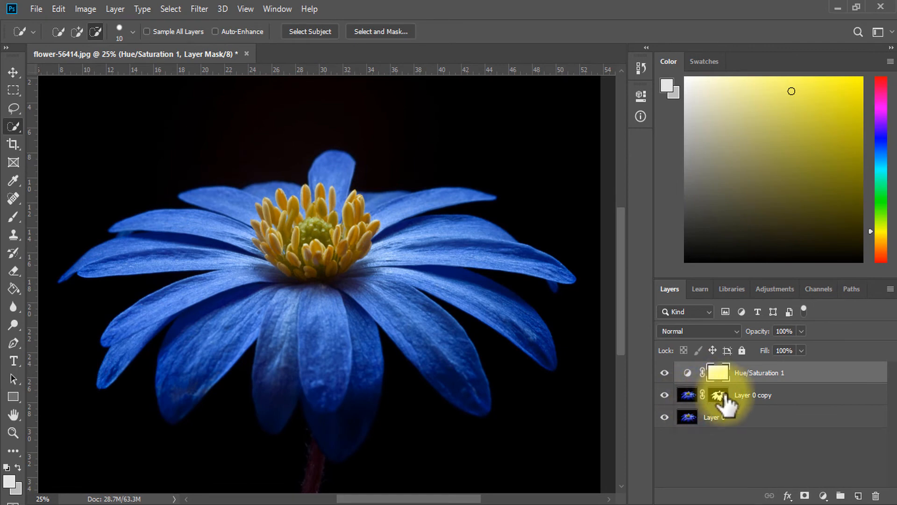
Move the petal mask from Layer 0 copy to the Hue/Saturation 1 layer, replacing that layer's existing mask.
left_click(690, 396)
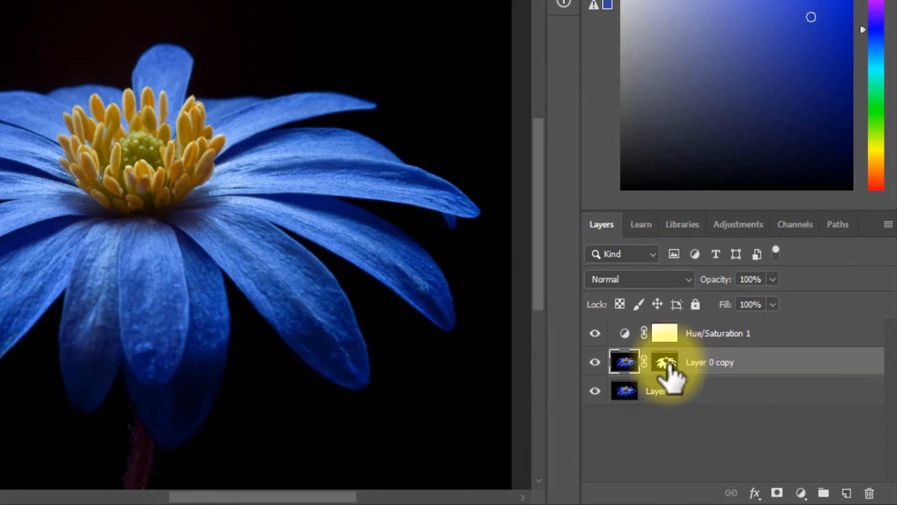
left_click(668, 367)
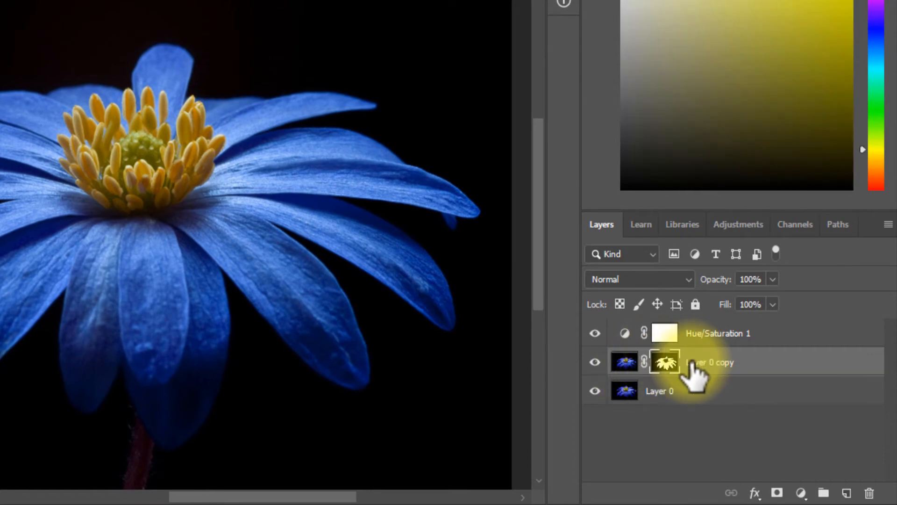
left_click(616, 364)
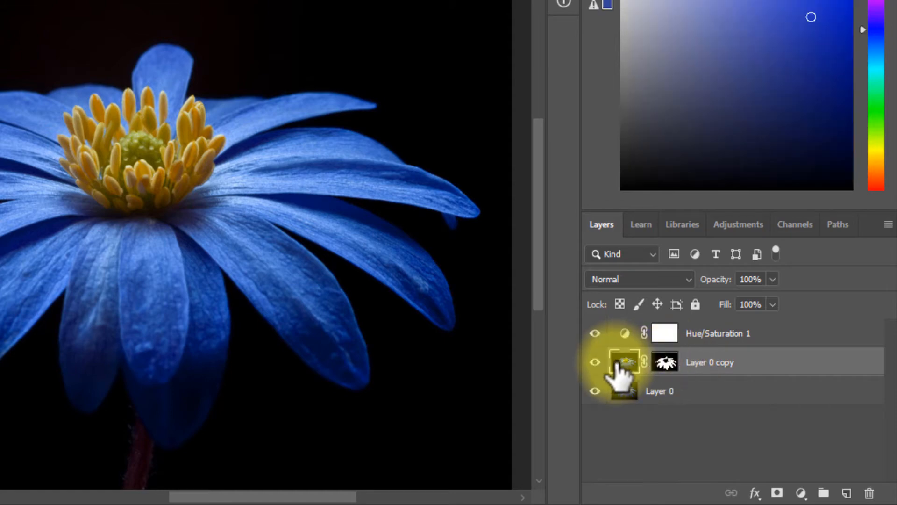
left_click(668, 367)
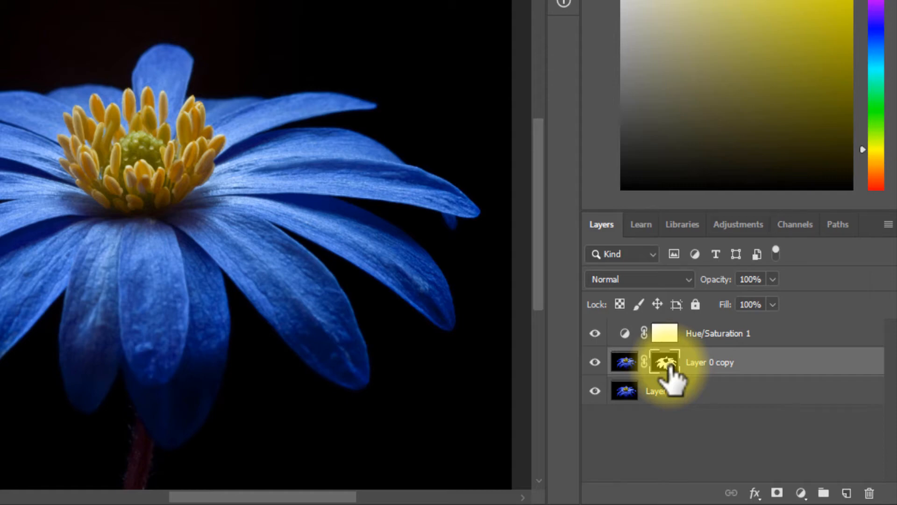
left_click_drag(669, 367, 671, 330)
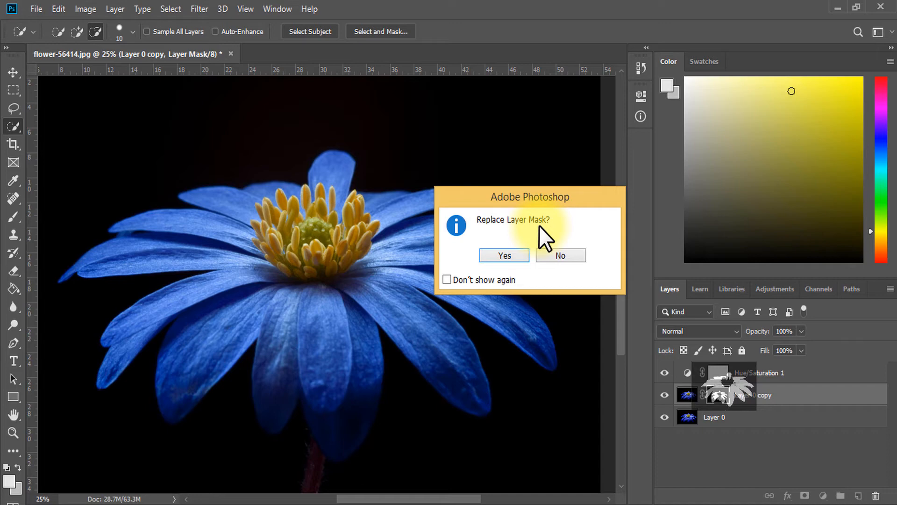
left_click(507, 254)
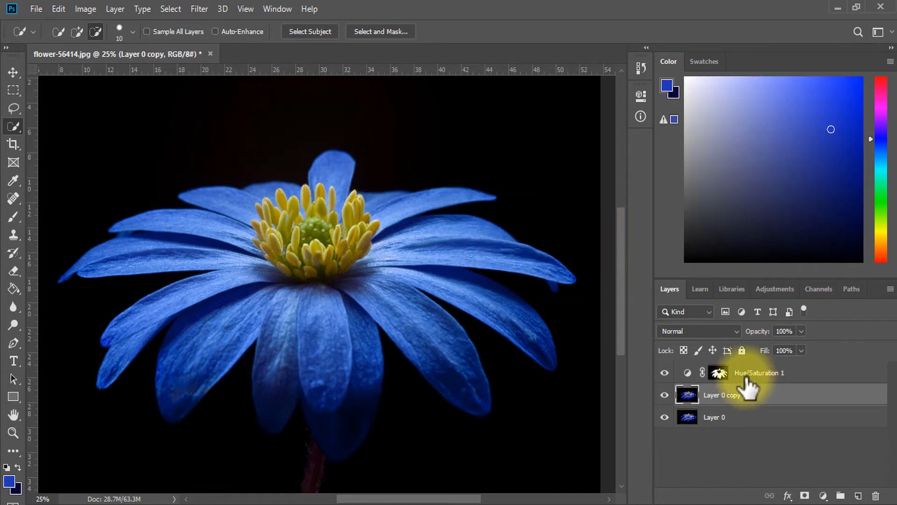
Reopen the Hue/Saturation 1 adjustment and set its Hue to -72 to turn the petals teal.
left_click(718, 373)
left_click(688, 373)
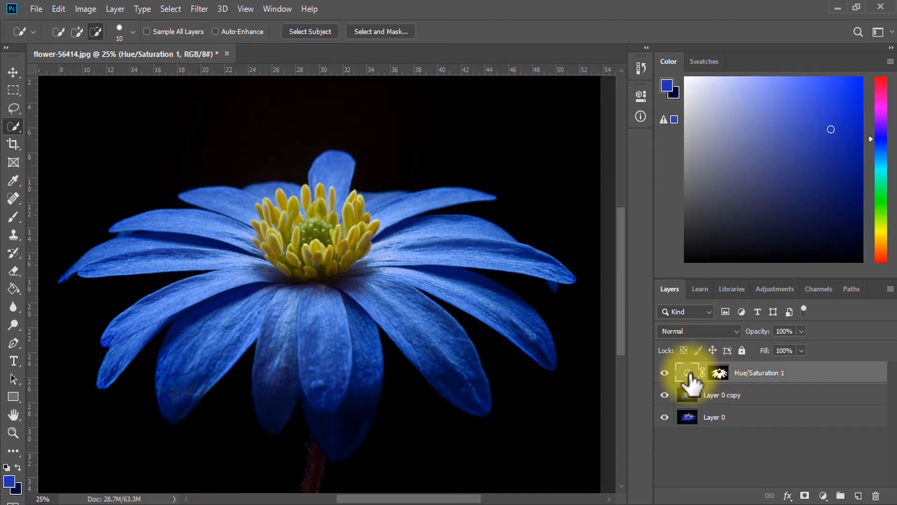
left_click(689, 374)
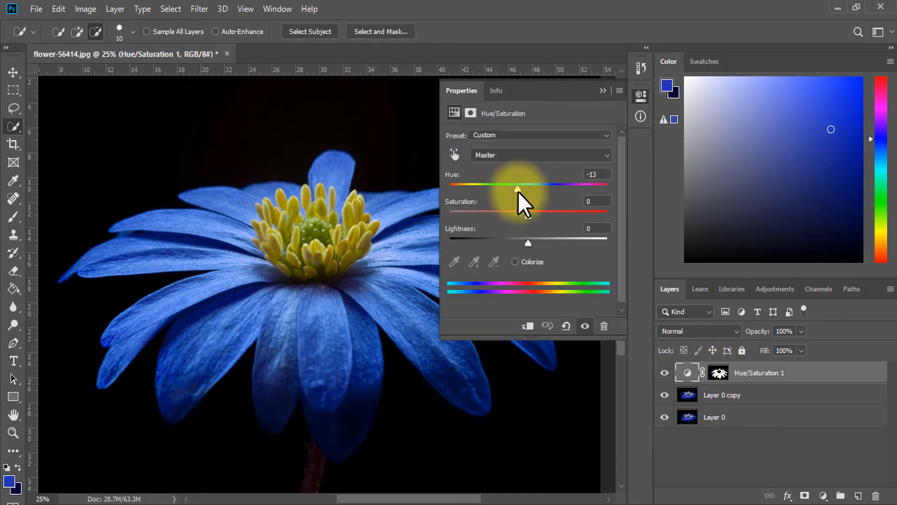
left_click_drag(517, 192, 483, 253)
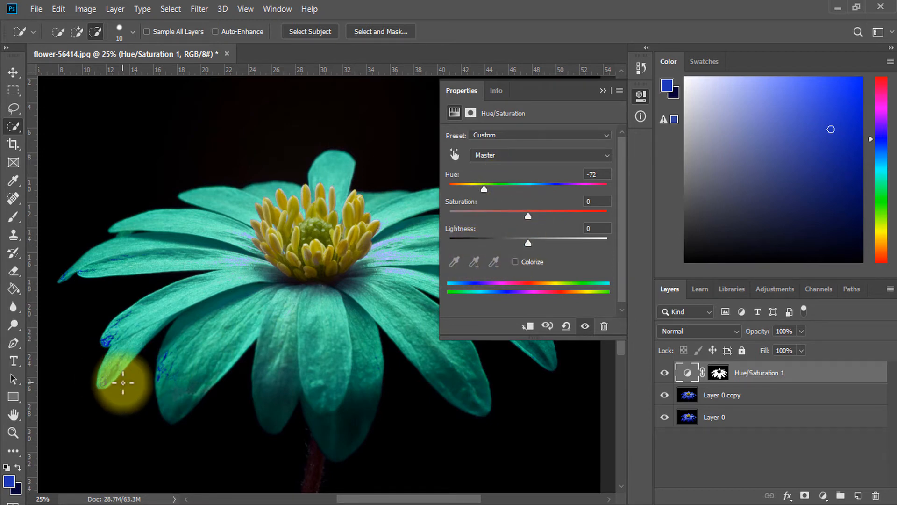
Try to brush over the leftover blue patch on the outer edge of the lower petal at 50% zoom with Quick Selection.
key("ctrl+plus")
key("ctrl+plus")
left_click_drag(123, 328, 211, 397)
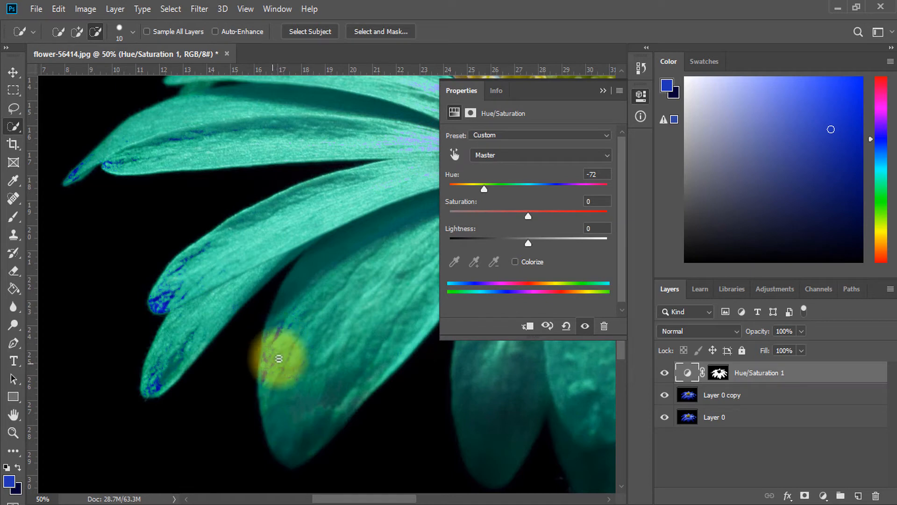
mouse_move(279, 359)
left_mouse_down()
mouse_move(267, 378)
mouse_move(284, 401)
mouse_move(274, 378)
left_mouse_up()
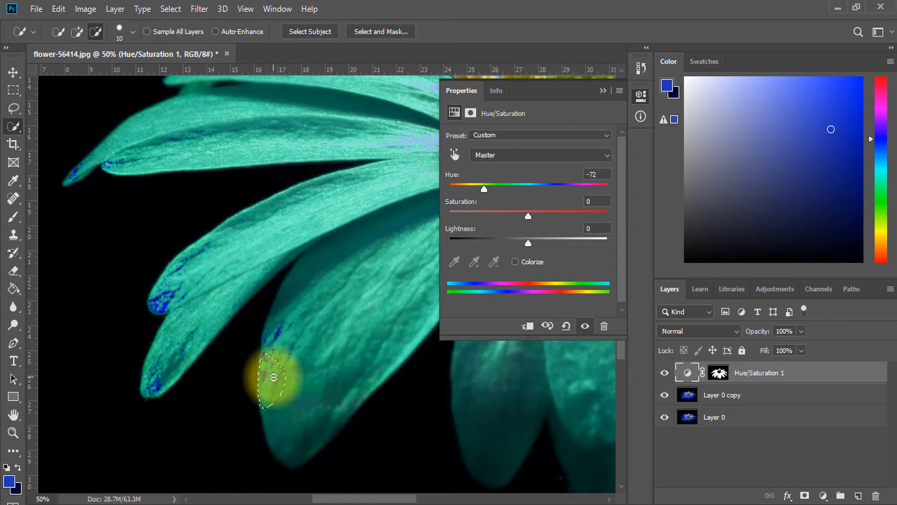
right_click(274, 377)
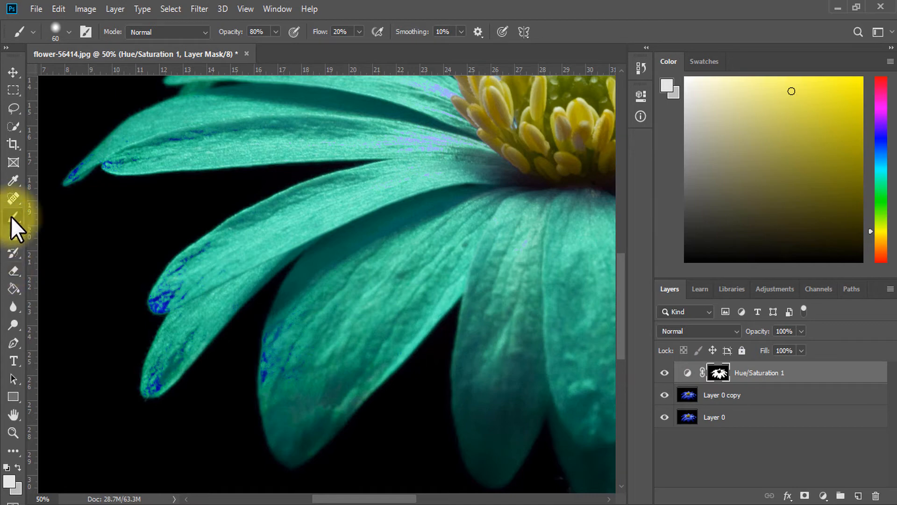
Set the foreground color to pure white and paint the Hue/Saturation 1 mask over the blue patches on the left petal tips.
left_click(7, 481)
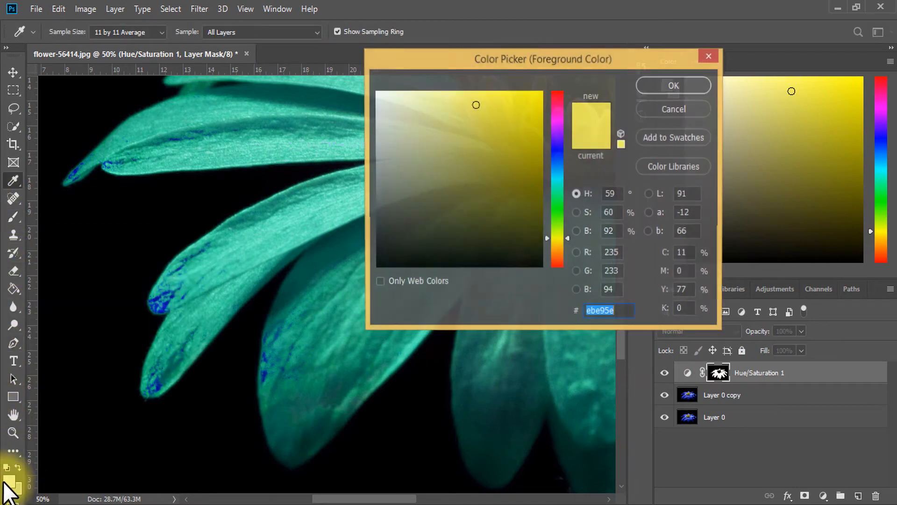
mouse_move(388, 98)
left_mouse_down()
mouse_move(377, 94)
mouse_move(382, 104)
mouse_move(375, 92)
left_mouse_up()
left_click(666, 86)
key("b")
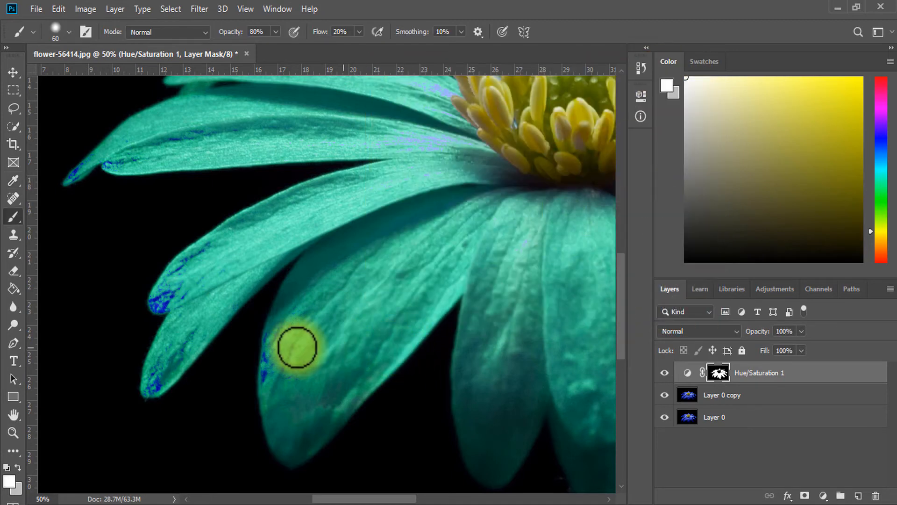
mouse_move(321, 330)
left_mouse_down()
mouse_move(298, 326)
mouse_move(273, 369)
mouse_move(289, 316)
mouse_move(265, 371)
mouse_move(264, 362)
mouse_move(269, 379)
mouse_move(274, 338)
mouse_move(269, 392)
mouse_move(290, 315)
mouse_move(292, 358)
mouse_move(301, 359)
mouse_move(290, 395)
mouse_move(277, 331)
mouse_move(256, 388)
mouse_move(282, 340)
mouse_move(285, 386)
mouse_move(297, 360)
mouse_move(292, 317)
left_mouse_up()
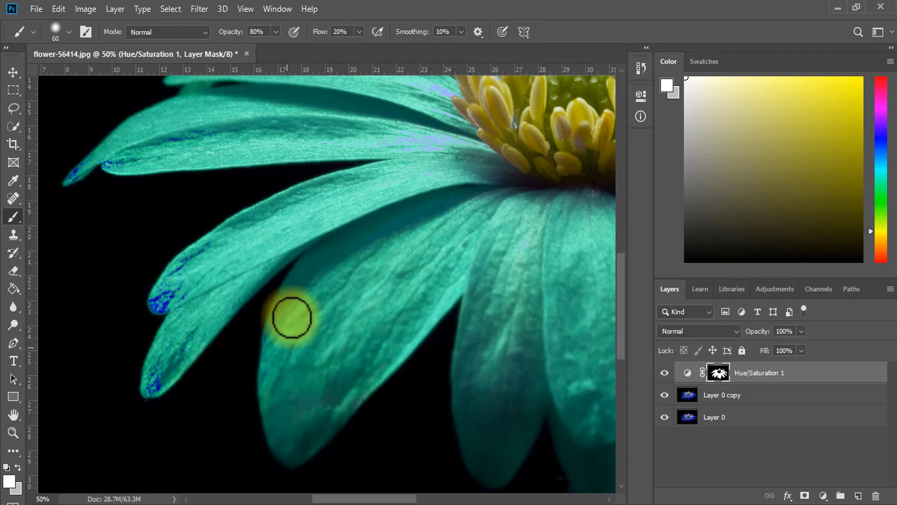
mouse_move(219, 314)
left_mouse_down()
mouse_move(185, 355)
mouse_move(171, 353)
mouse_move(198, 325)
mouse_move(158, 365)
mouse_move(192, 335)
mouse_move(157, 380)
mouse_move(161, 362)
mouse_move(153, 387)
left_mouse_up()
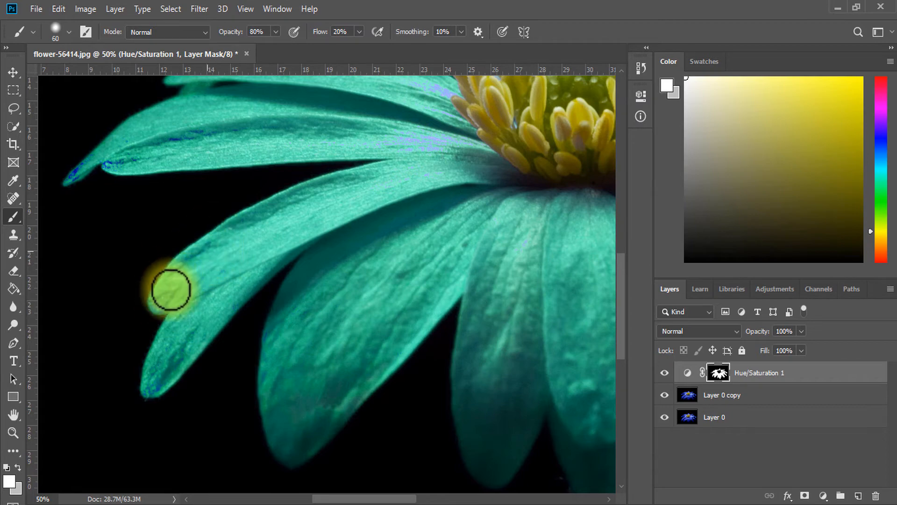
mouse_move(176, 300)
left_mouse_down()
mouse_move(222, 286)
mouse_move(88, 162)
mouse_move(422, 110)
mouse_move(164, 150)
mouse_move(312, 175)
left_mouse_up()
Paint the mask white over the blue specks along the outer edge of the petal just right of the bottom center petal.
scroll(365, 239, "up", 5)
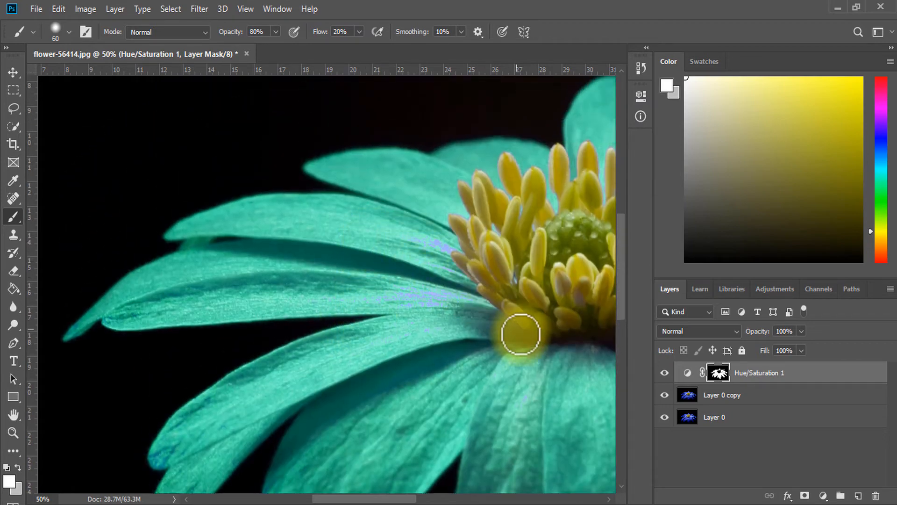
left_click_drag(472, 381, 464, 226)
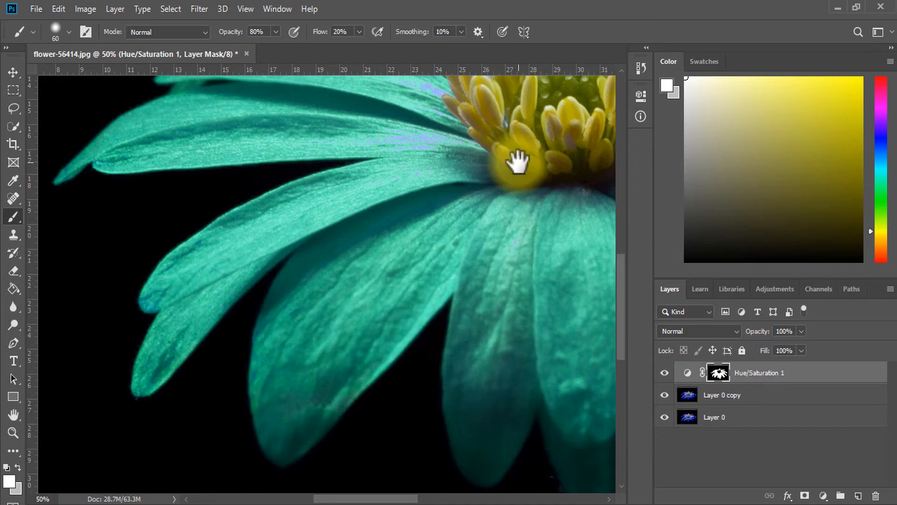
left_click_drag(517, 160, 363, 289)
left_click_drag(529, 209, 394, 206)
mouse_move(371, 469)
left_mouse_down()
mouse_move(337, 305)
mouse_move(446, 248)
left_mouse_up()
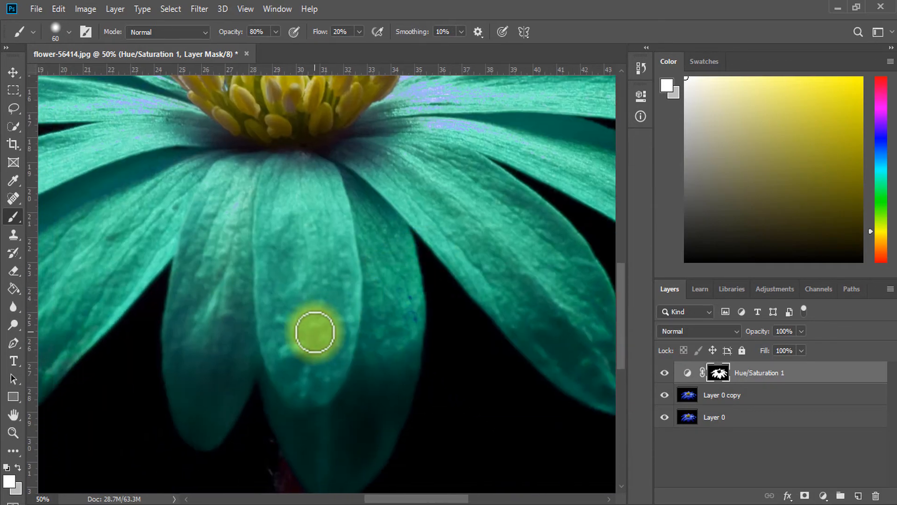
mouse_move(401, 314)
left_mouse_down()
mouse_move(407, 289)
mouse_move(407, 333)
mouse_move(403, 294)
mouse_move(414, 312)
left_mouse_up()
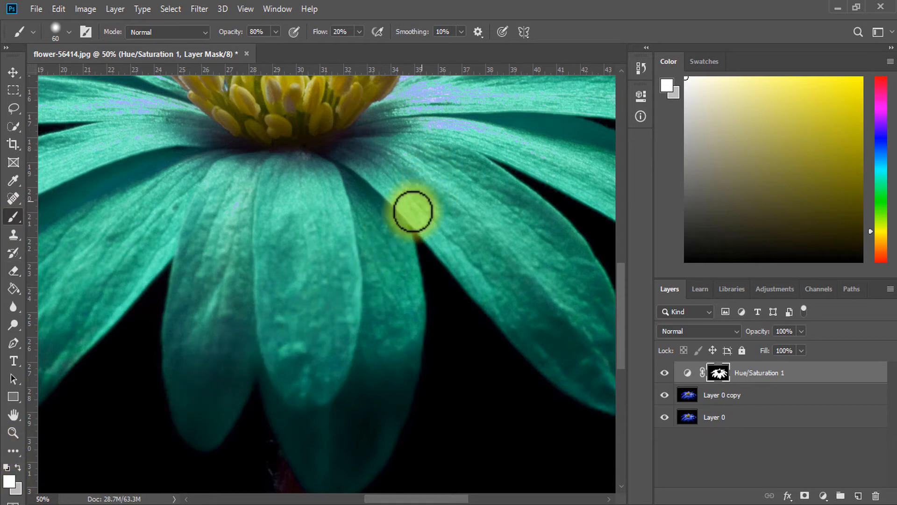
mouse_move(375, 235)
left_mouse_down()
mouse_move(368, 306)
mouse_move(383, 219)
mouse_move(388, 278)
mouse_move(374, 323)
mouse_move(413, 321)
left_mouse_up()
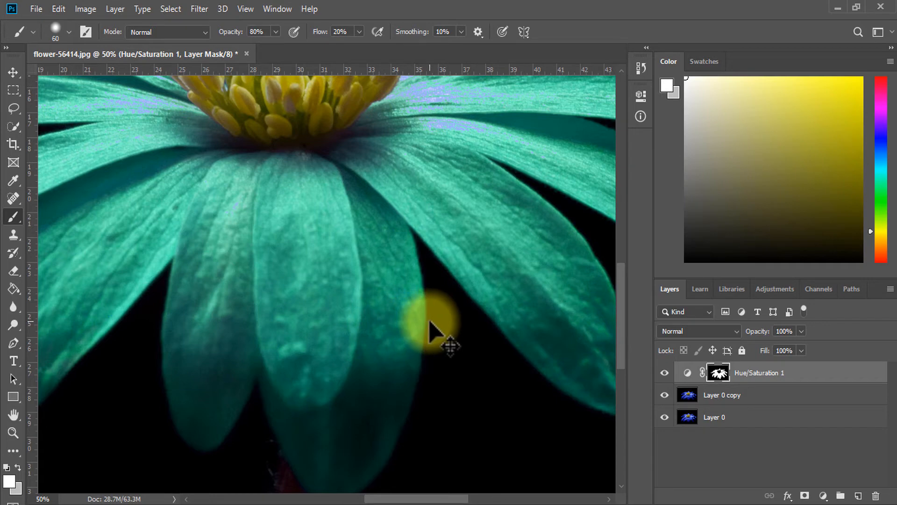
Reopen the Hue/Saturation 1 adjustment and raise its Hue until the petals turn blue.
key("ctrl+minus")
key("ctrl+minus")
key("ctrl+minus")
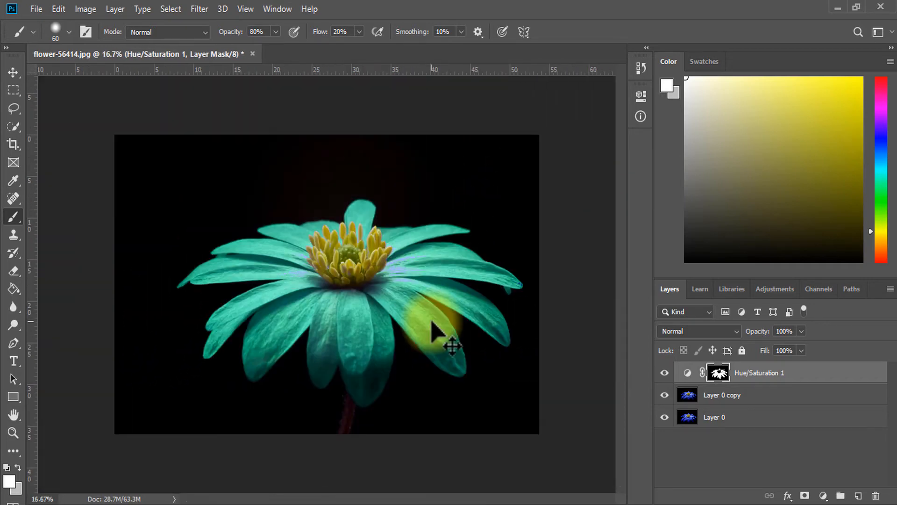
left_click(687, 373)
double_click(687, 374)
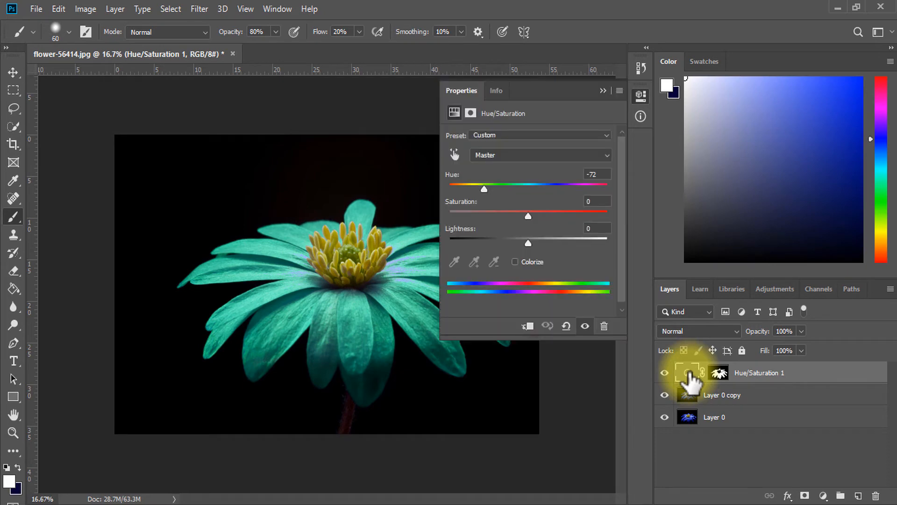
left_click_drag(486, 189, 526, 198)
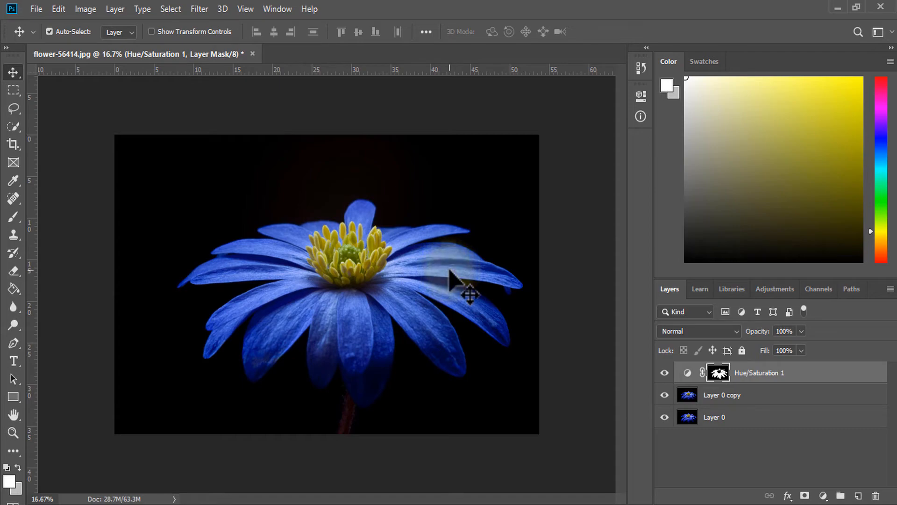
Open the Pexels portrait ending in 3189984.jpg from the DAY3 folder and unlock its Background as a normal layer.
left_click(36, 9)
left_click(68, 48)
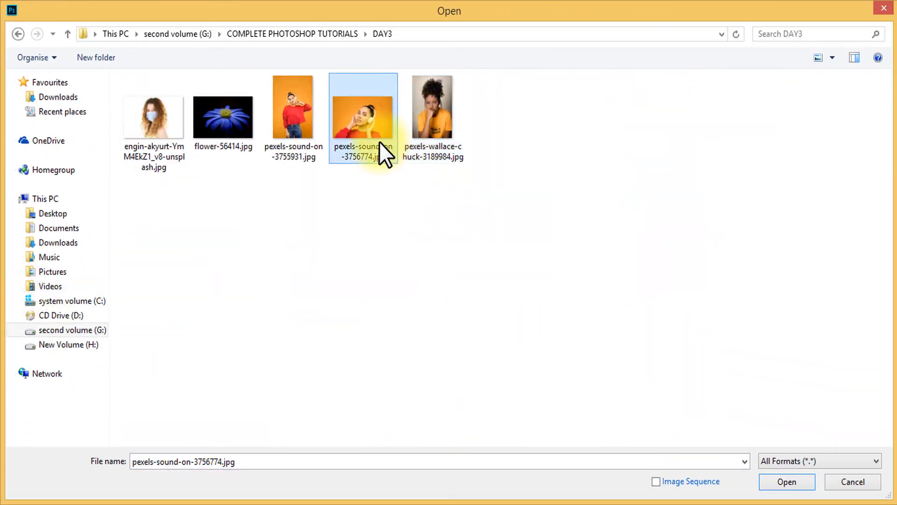
left_click(407, 119)
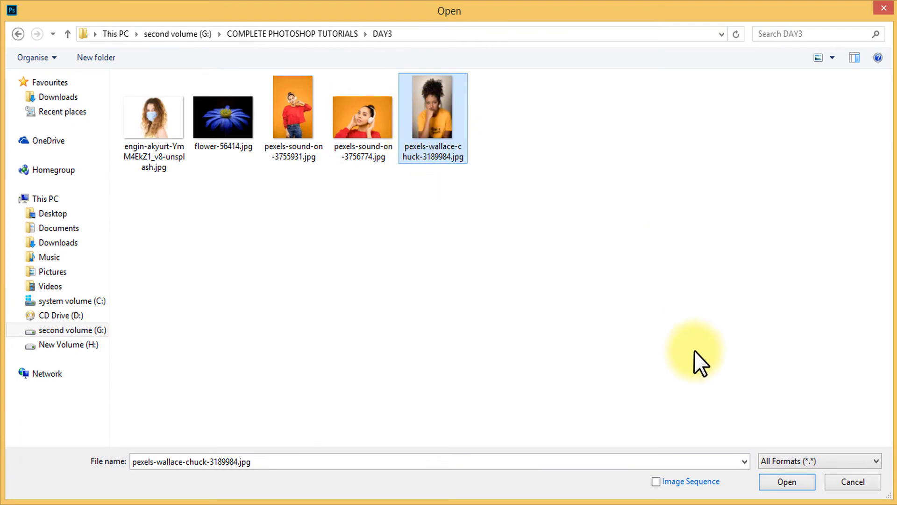
left_click(776, 481)
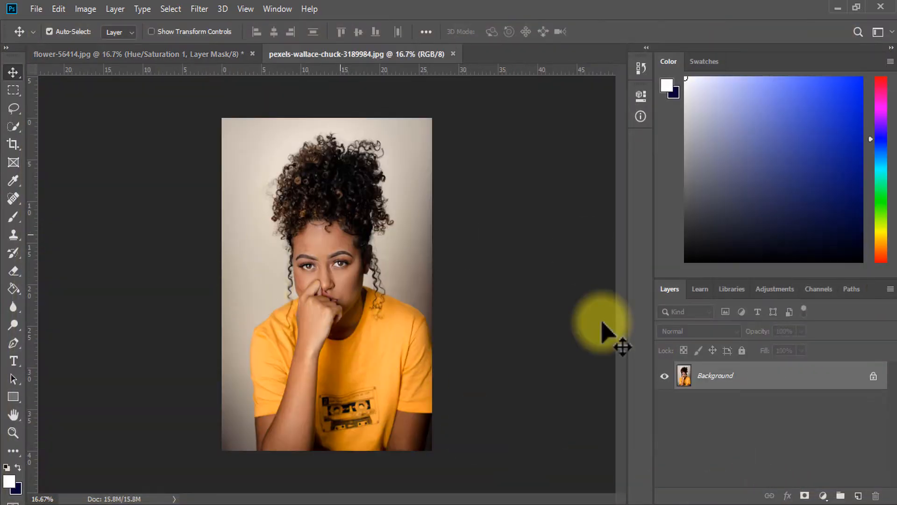
key("ctrl+minus")
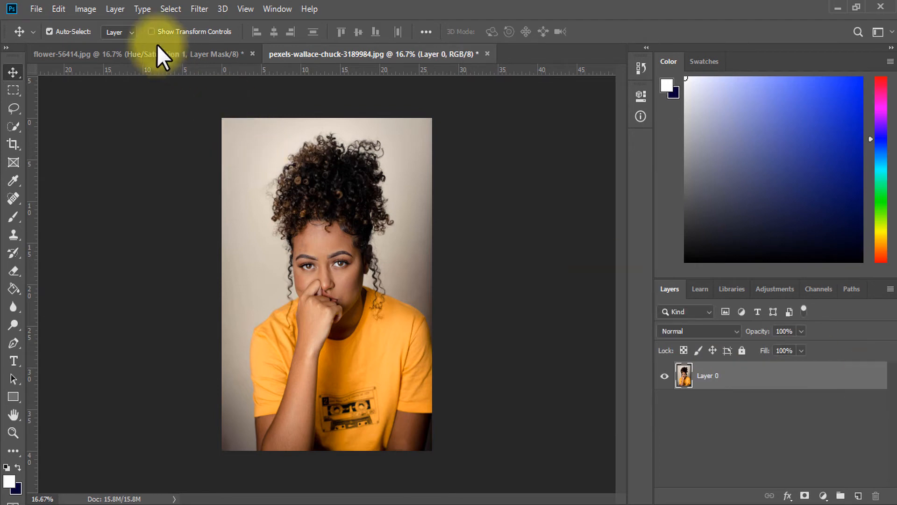
left_click(91, 10)
mouse_move(104, 24)
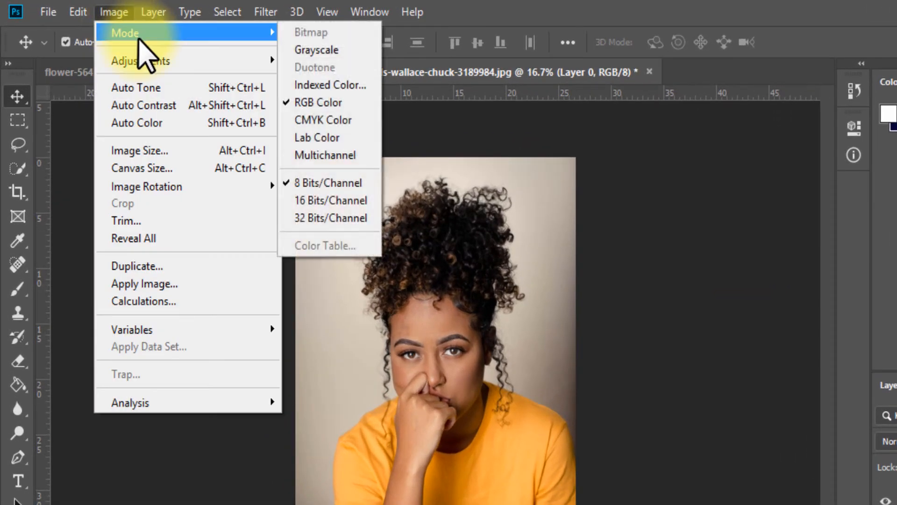
mouse_move(137, 62)
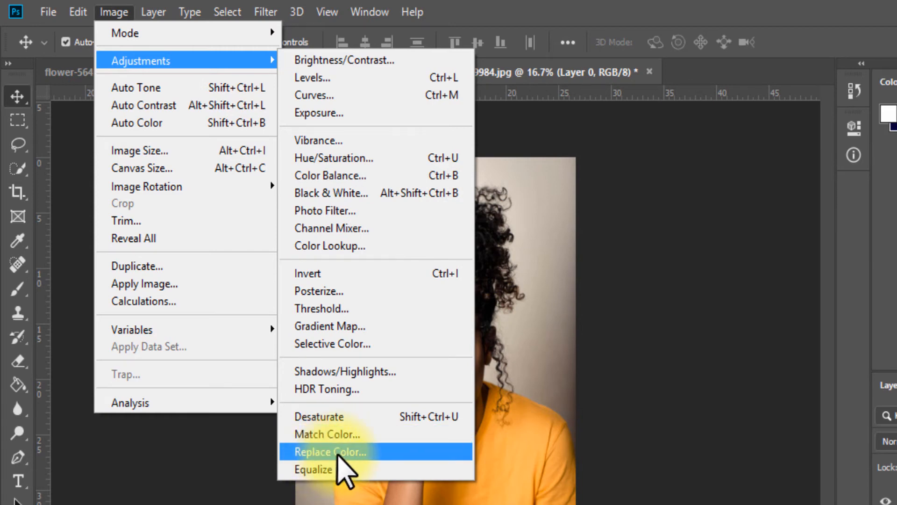
left_click(732, 303)
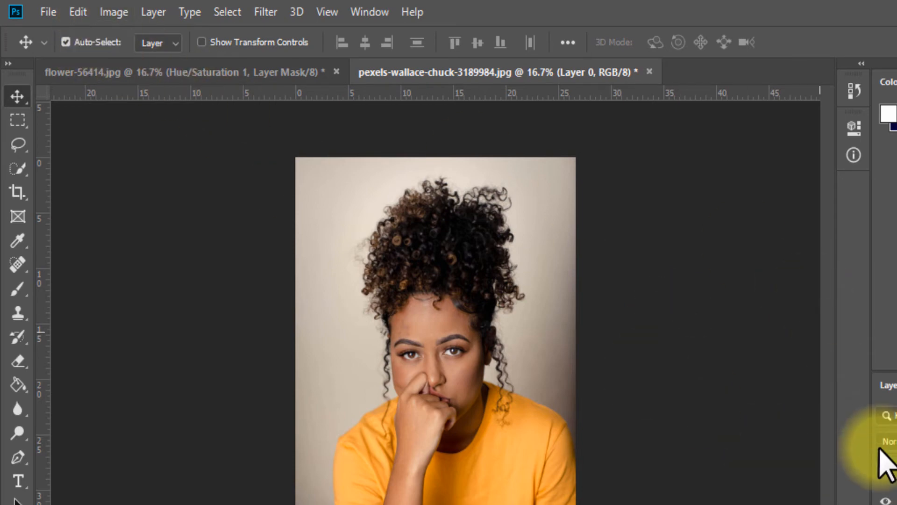
left_click(117, 12)
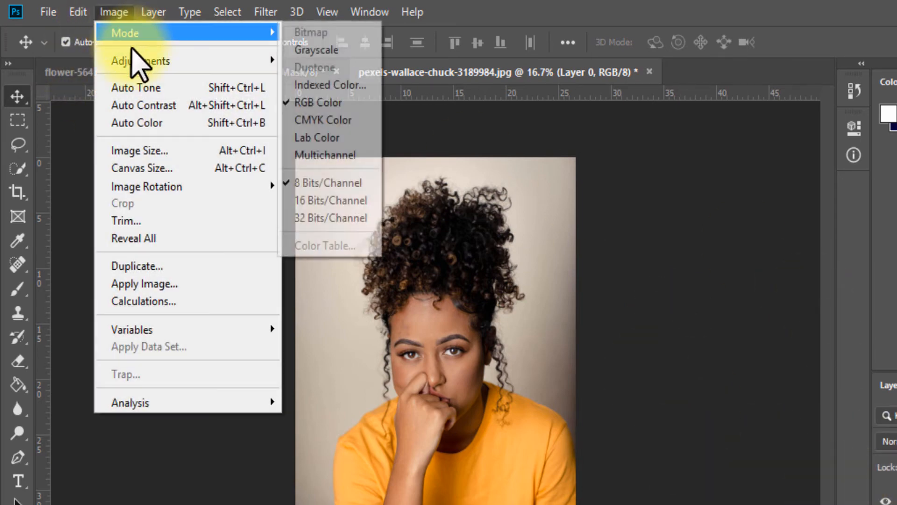
mouse_move(209, 60)
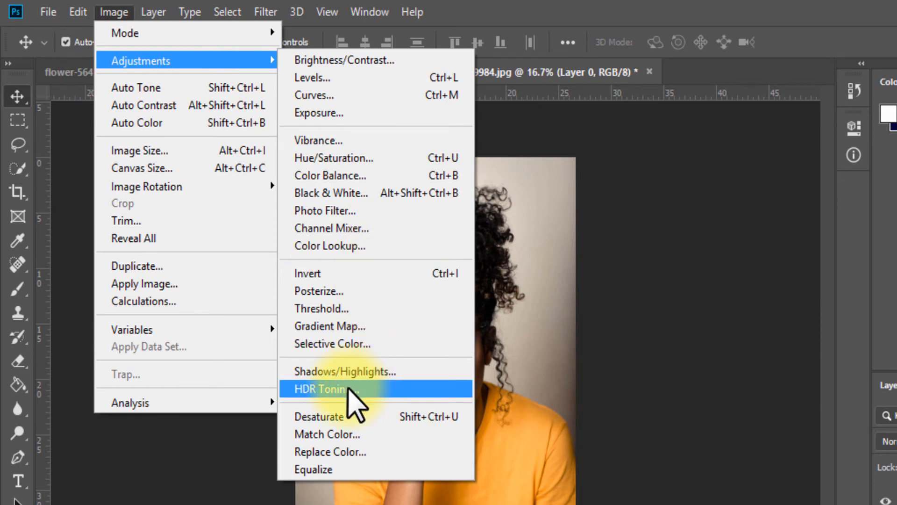
left_click(720, 245)
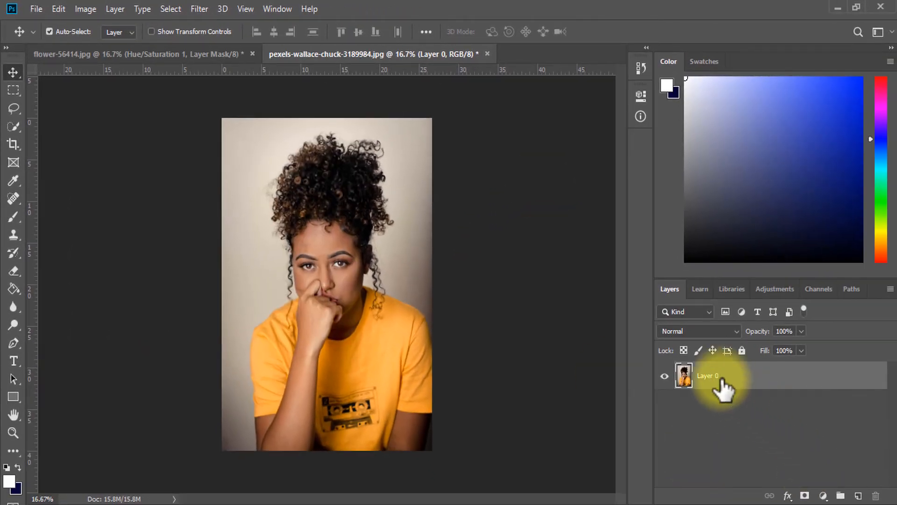
Duplicate the portrait's Layer 0 and delete the copy again.
left_click(695, 413)
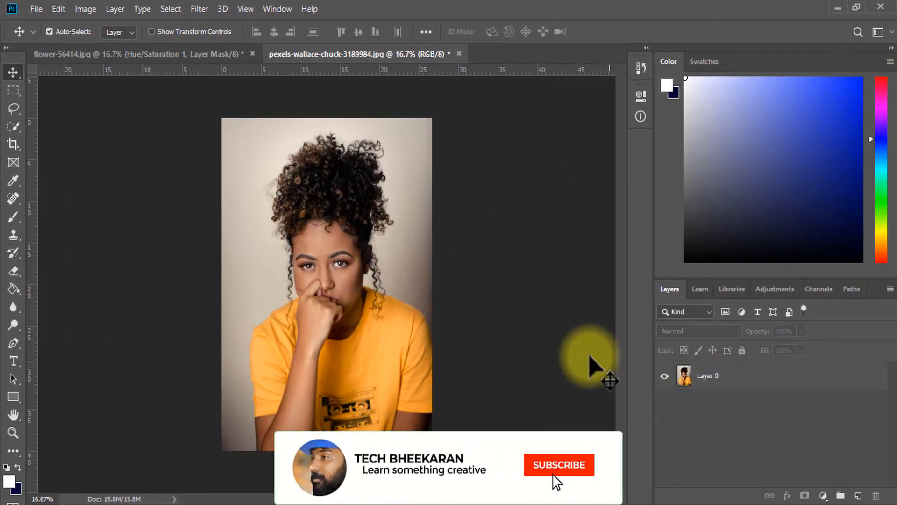
left_click(725, 374)
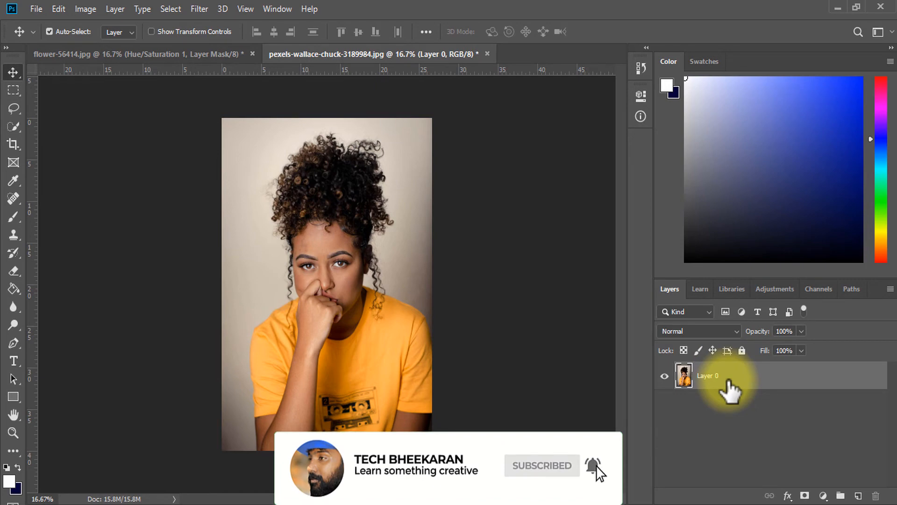
right_click(729, 386)
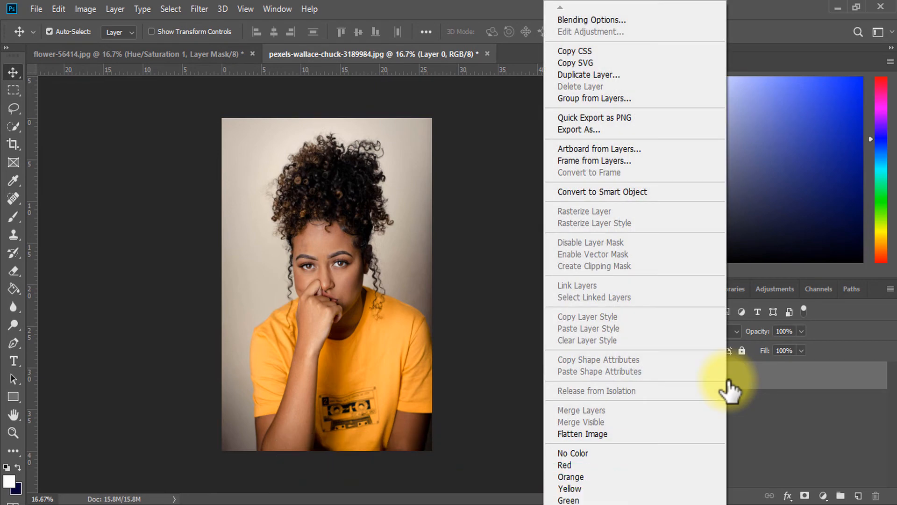
left_click(820, 405)
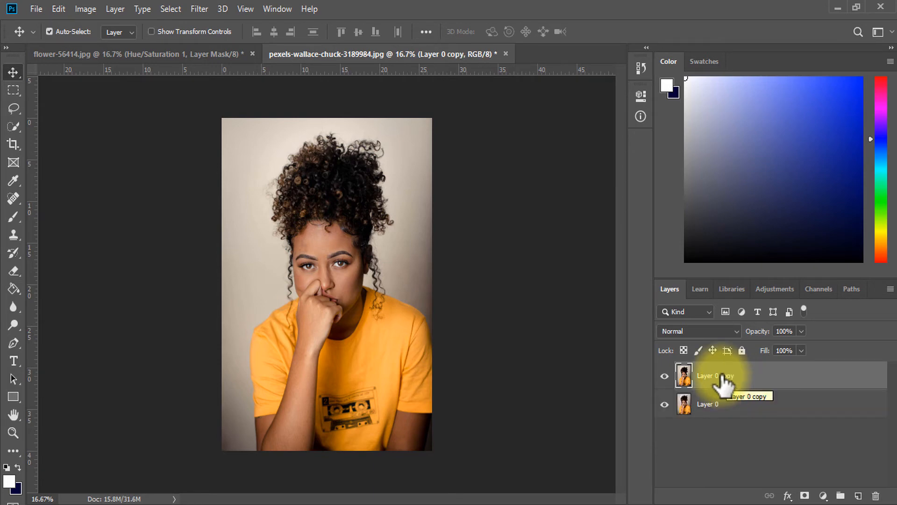
right_click(722, 378)
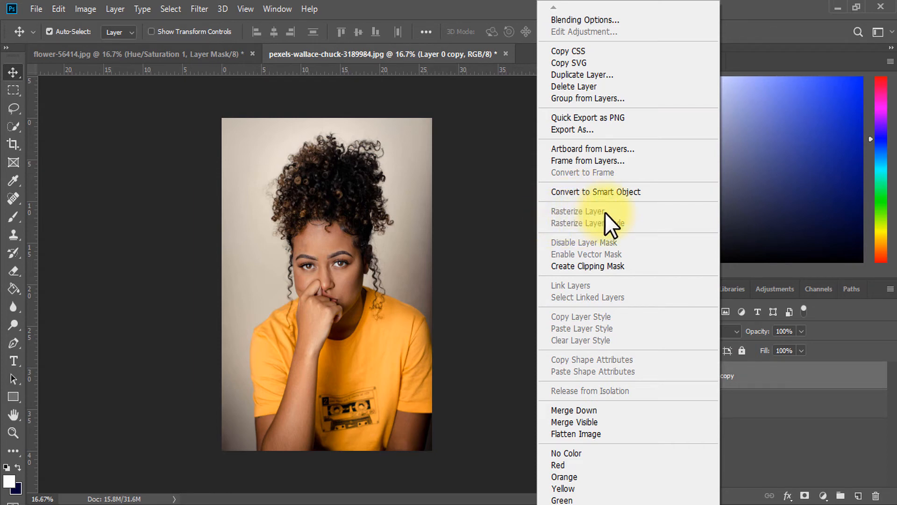
left_click(514, 257)
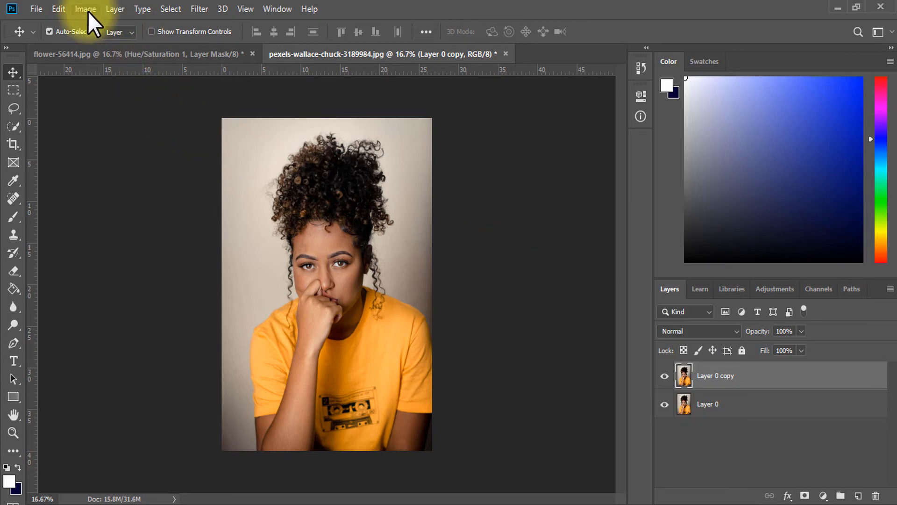
key("Delete")
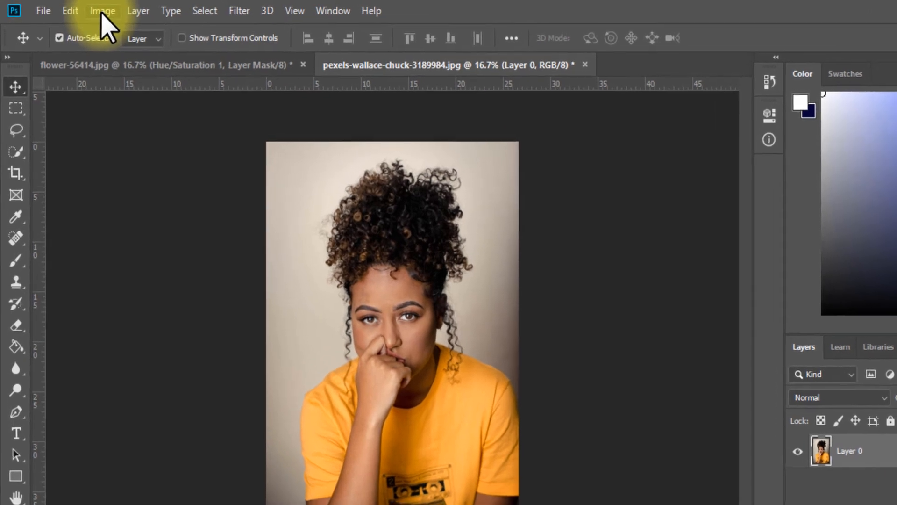
Duplicate Layer 0, start the Replace Color adjustment on the copy and place its dialog beside the portrait.
left_click(85, 9)
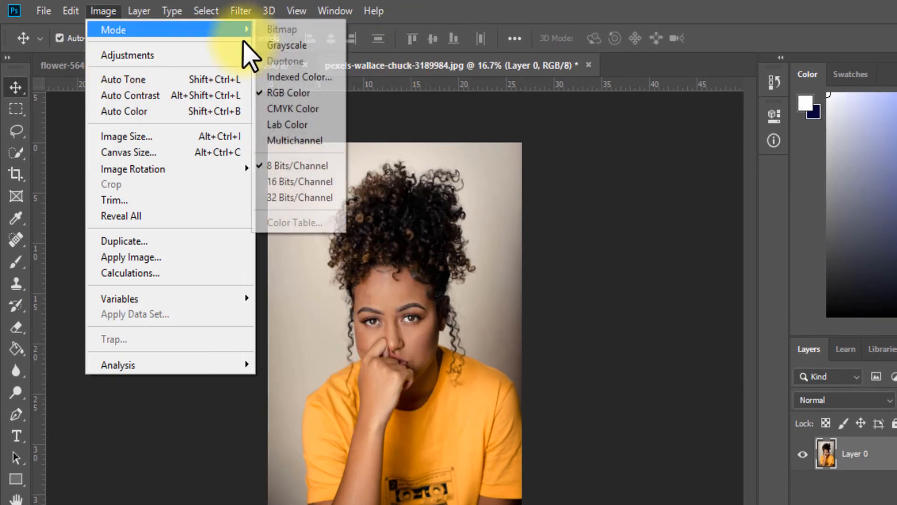
mouse_move(243, 55)
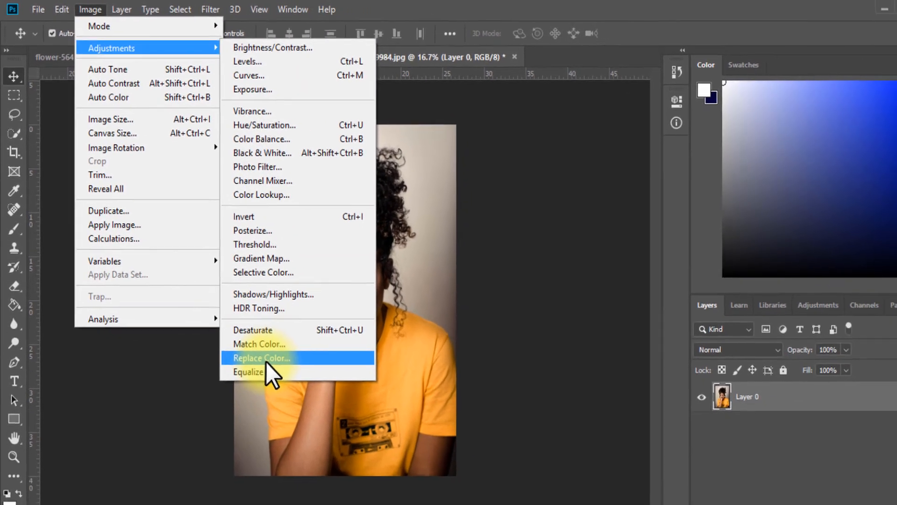
left_click(299, 409)
left_click_drag(623, 67, 735, 40)
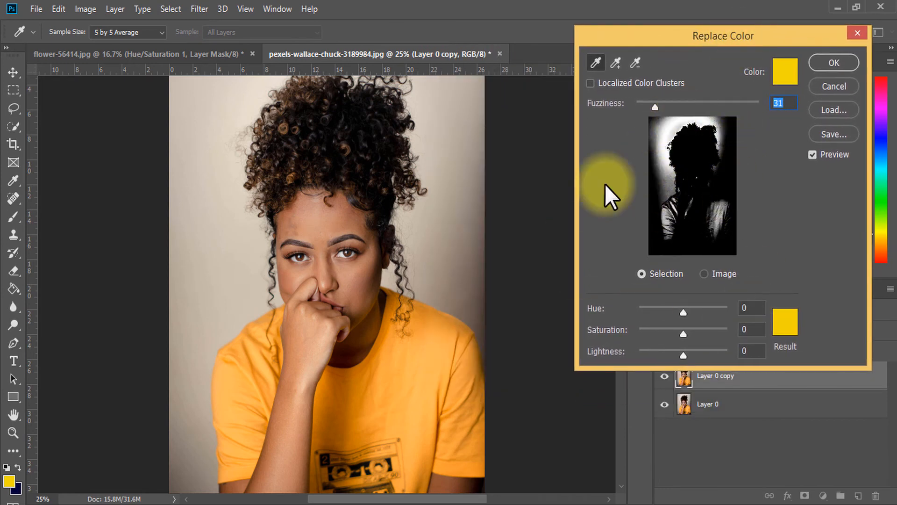
Try Replace Color Fuzziness values of 0 and 127, and set the Fuzziness to 151.
mouse_move(655, 106)
left_mouse_down()
mouse_move(713, 100)
mouse_move(639, 114)
left_mouse_up()
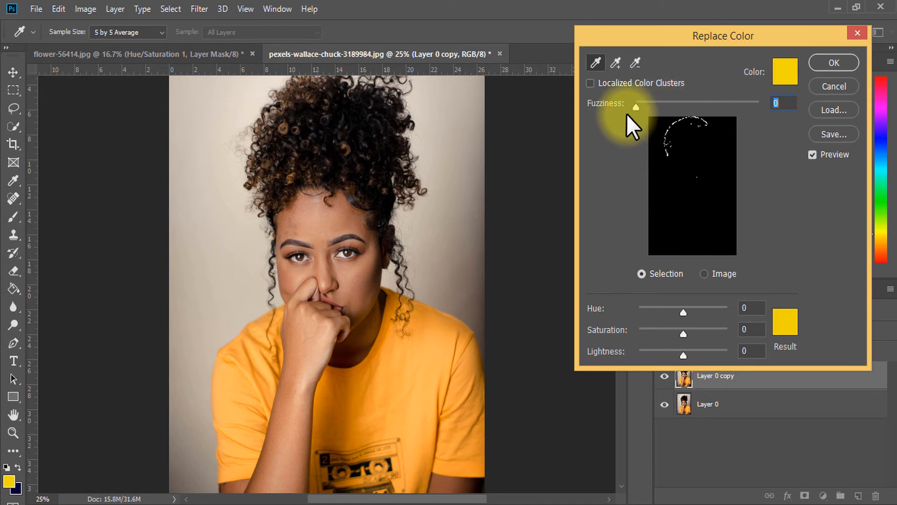
left_click_drag(626, 114, 714, 117)
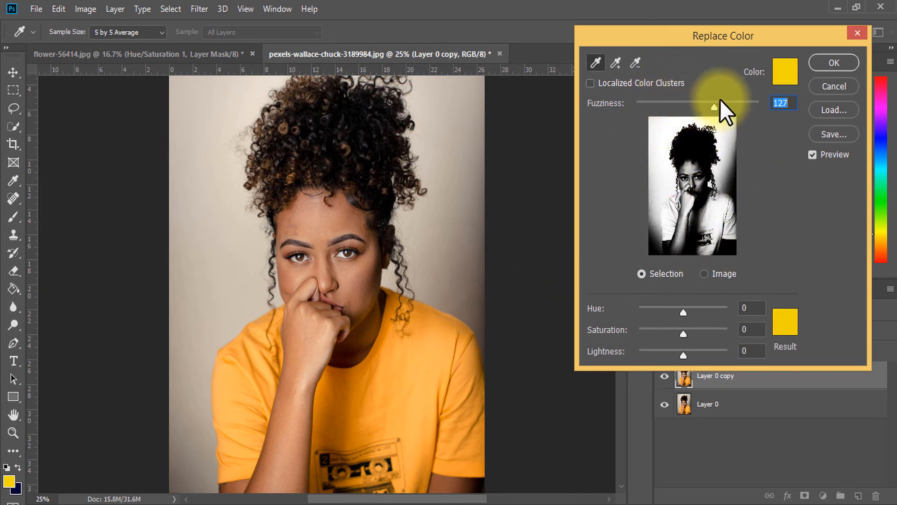
mouse_move(715, 107)
left_mouse_down()
mouse_move(699, 108)
mouse_move(729, 109)
left_mouse_up()
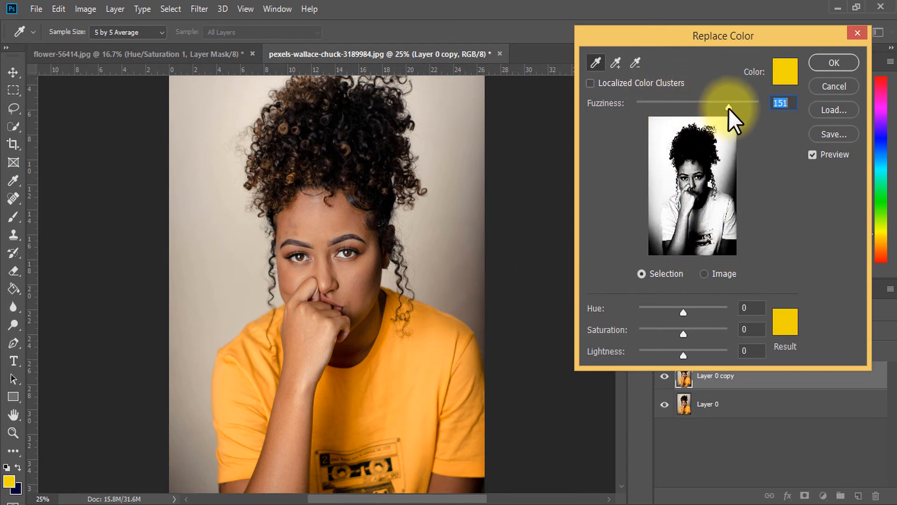
Sample the orange T-shirt as the color to replace and set the replacement Hue to -120.
left_click(402, 411)
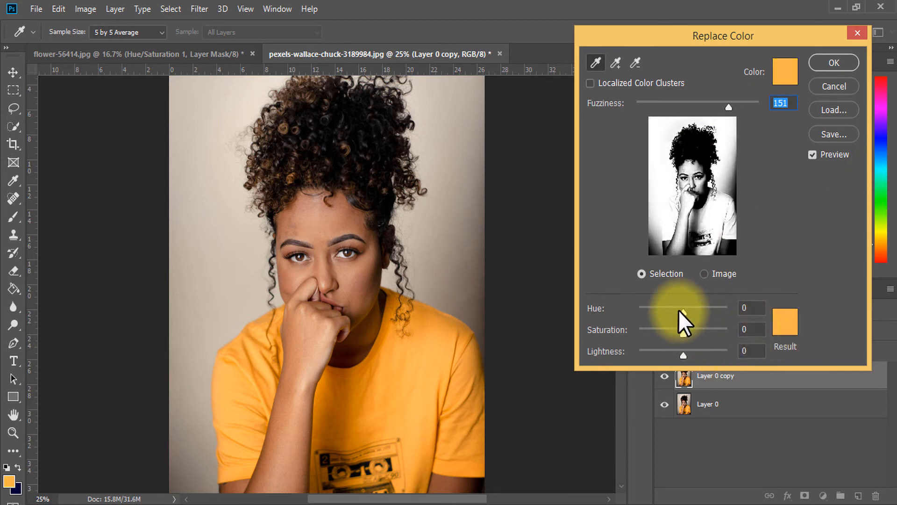
left_click_drag(683, 312, 653, 311)
left_click(618, 405)
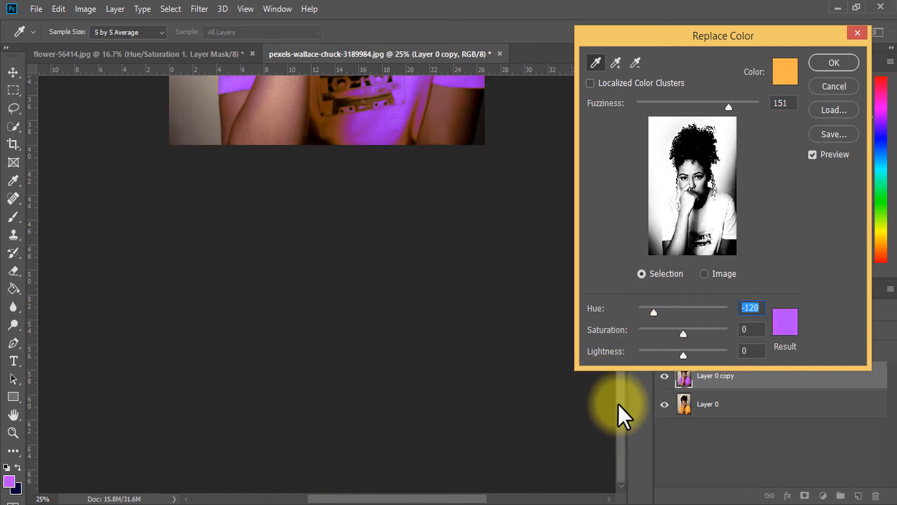
left_click_drag(624, 411, 640, 317)
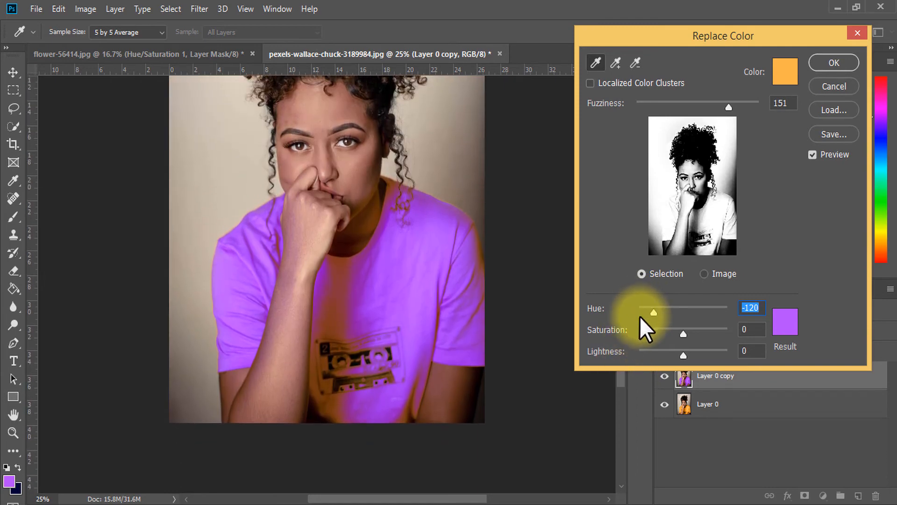
Add the T-shirt's darker shaded tones around the cassette print to the Replace Color sample.
left_click(615, 63)
left_click(336, 341)
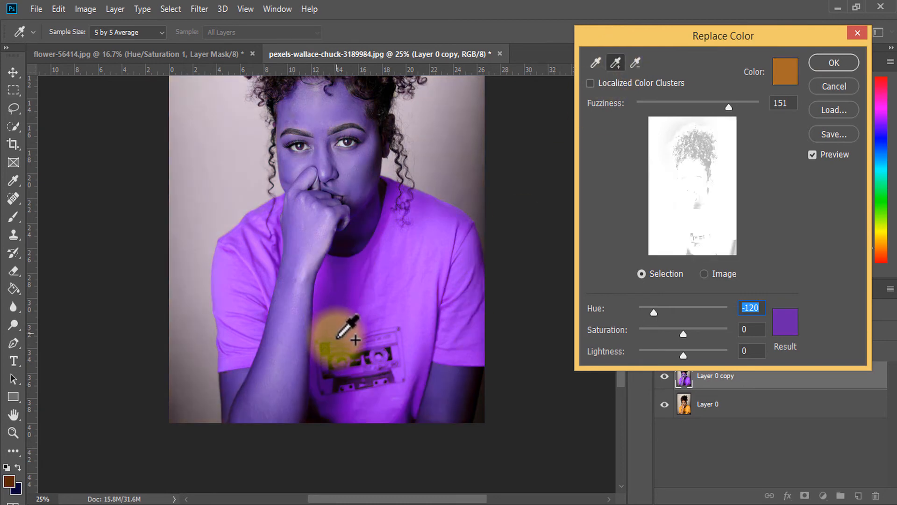
left_click(343, 330)
left_click(344, 306)
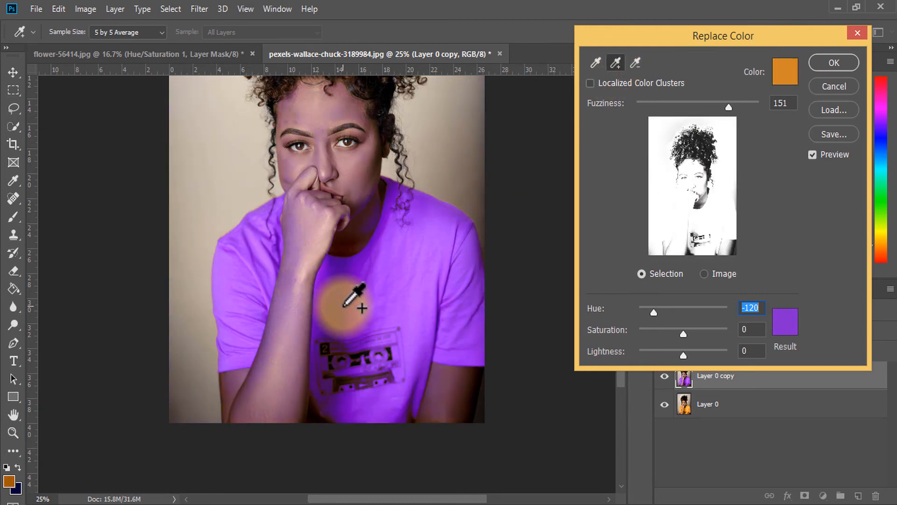
left_click(411, 332)
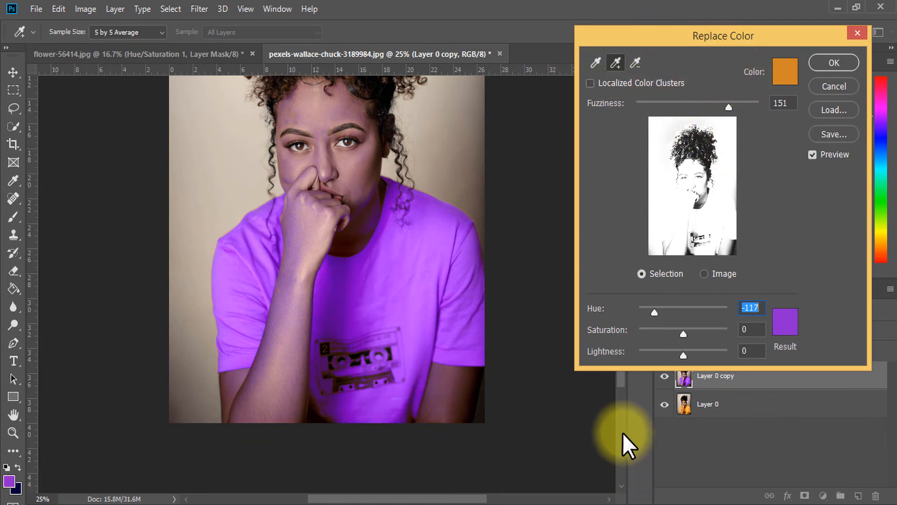
left_click_drag(621, 369, 626, 345)
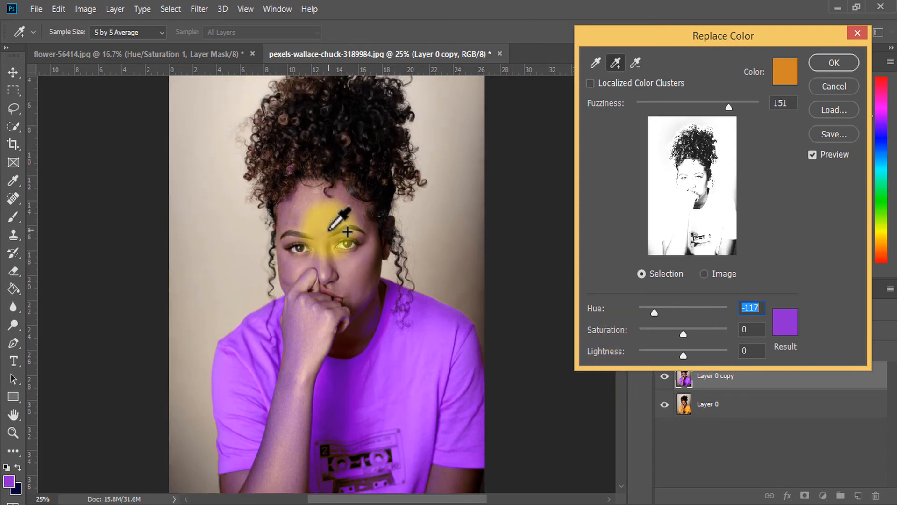
Subtract the forehead's skin tones from the Replace Color sample.
left_click(635, 63)
left_click(320, 218)
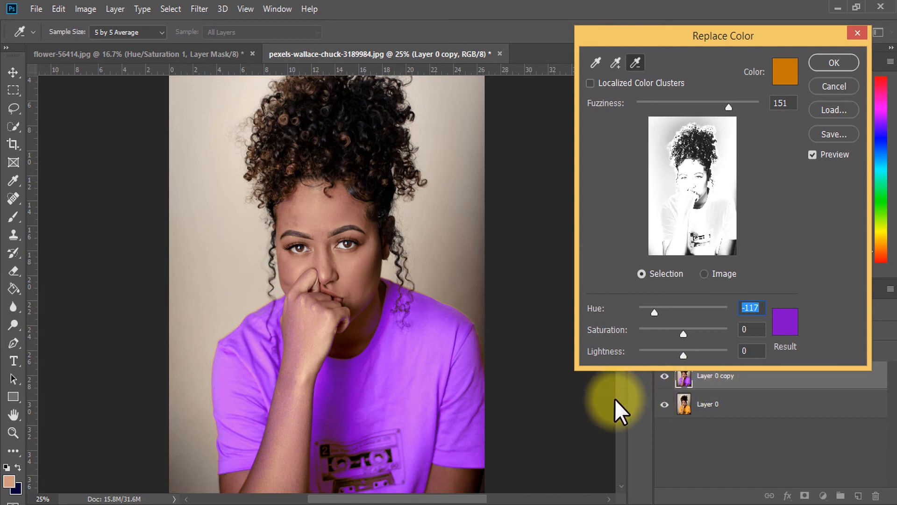
left_click(321, 217)
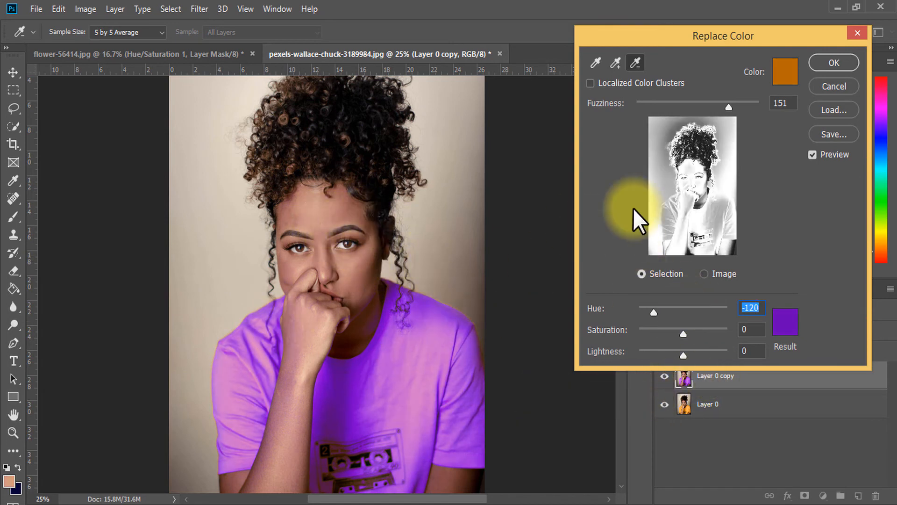
left_click(324, 230)
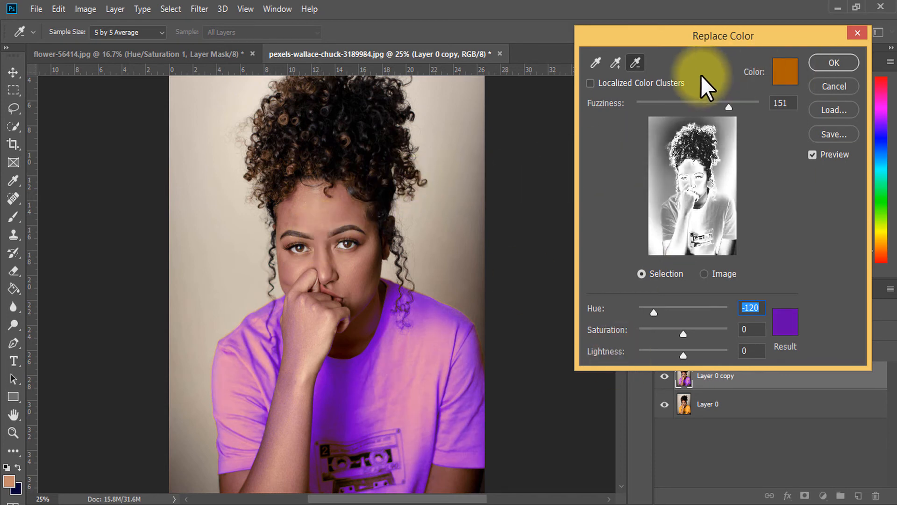
Add the T-shirt's orange beside the cassette print back to the Replace Color sample and view the whole portrait.
left_click(613, 69)
left_click(404, 398)
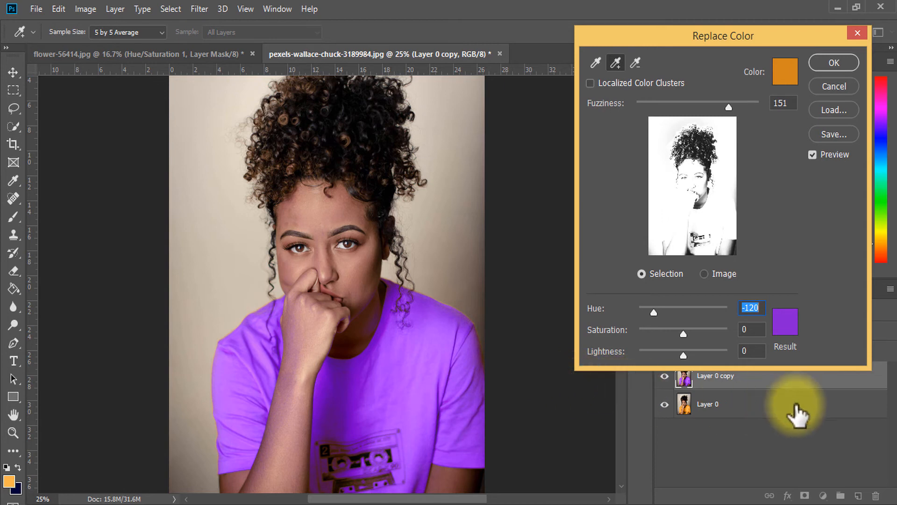
key("ctrl+minus")
key("ctrl+minus")
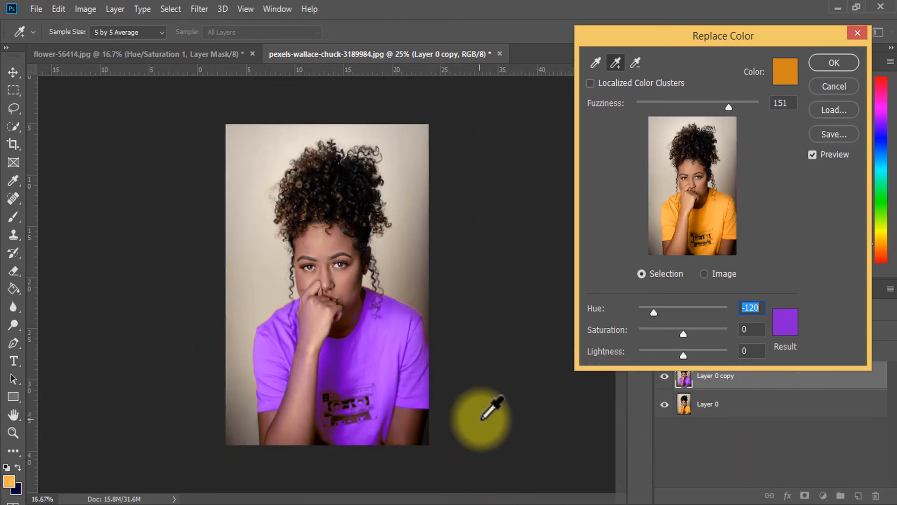
key("ctrl+plus")
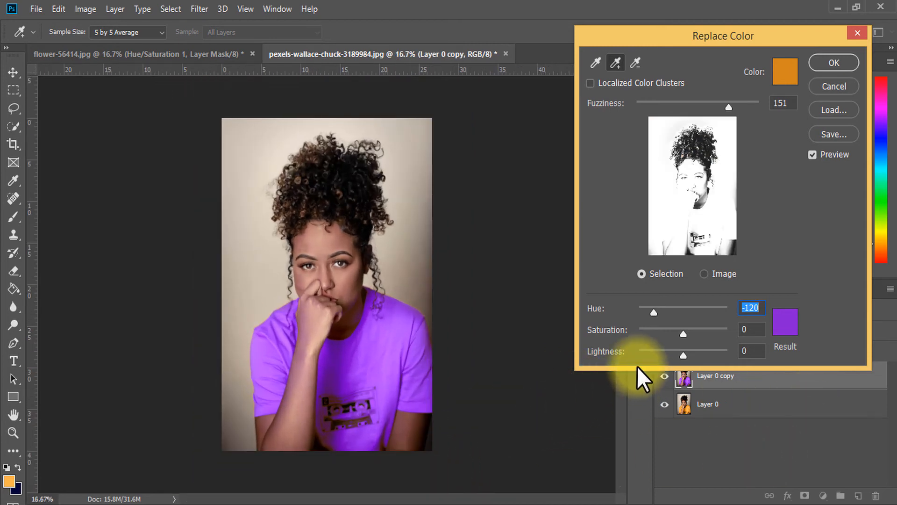
Set the replacement color to Hue +7, Saturation +35 and Lightness +5, and apply Replace Color.
left_click_drag(653, 312, 686, 354)
left_click_drag(672, 310, 699, 325)
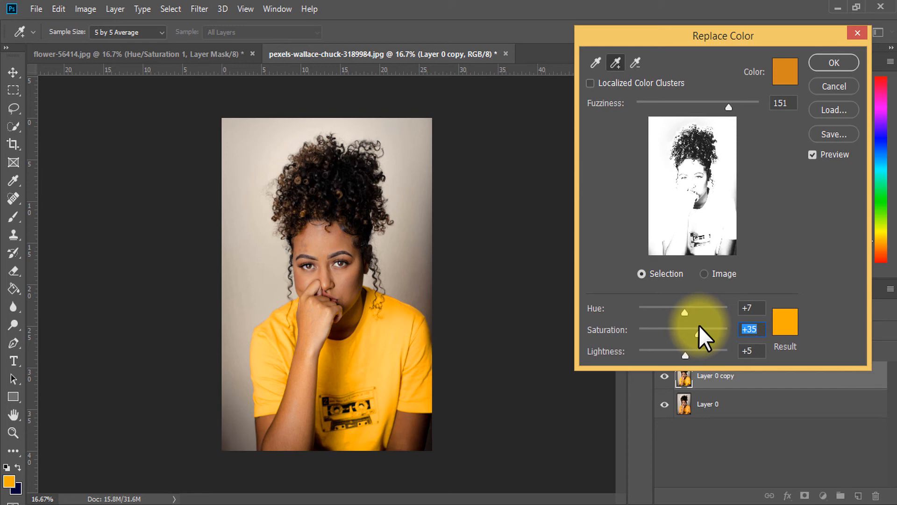
left_click(829, 65)
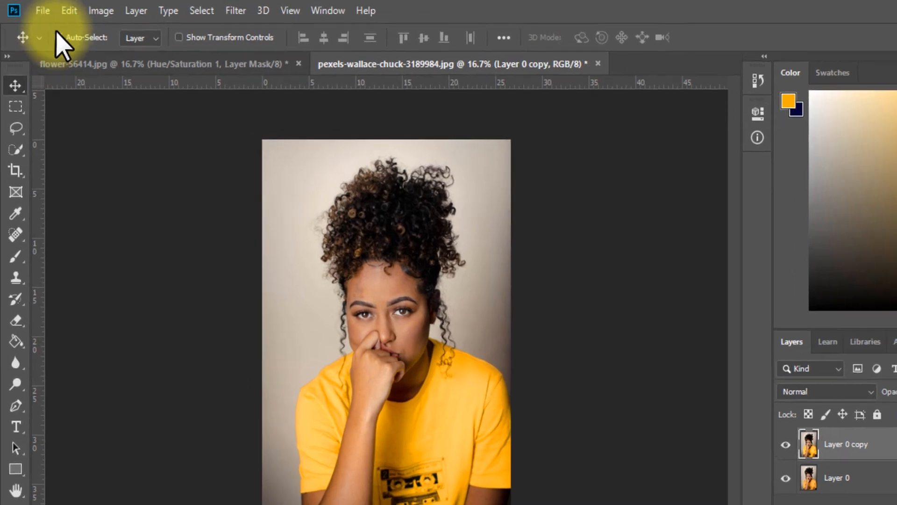
Start saving the portrait under a new name, choosing the Desktop folder and the file name day2.
left_click(36, 8)
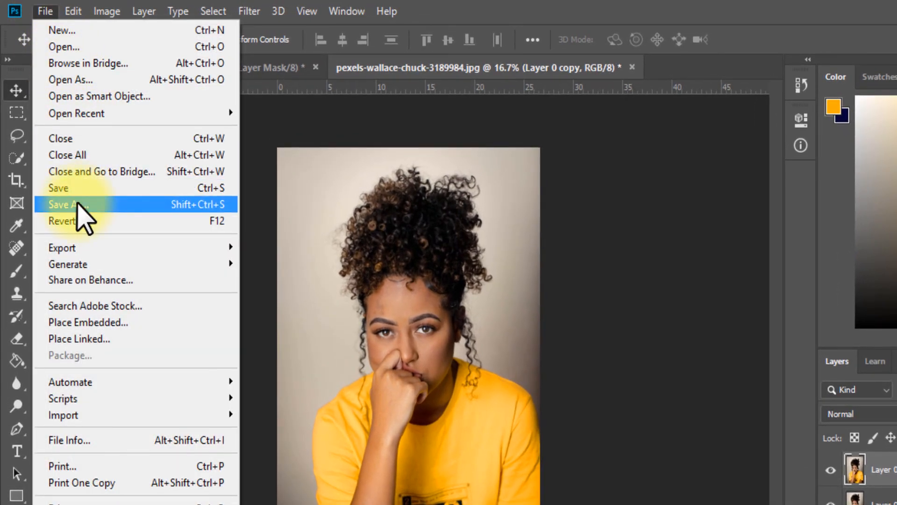
left_click(77, 206)
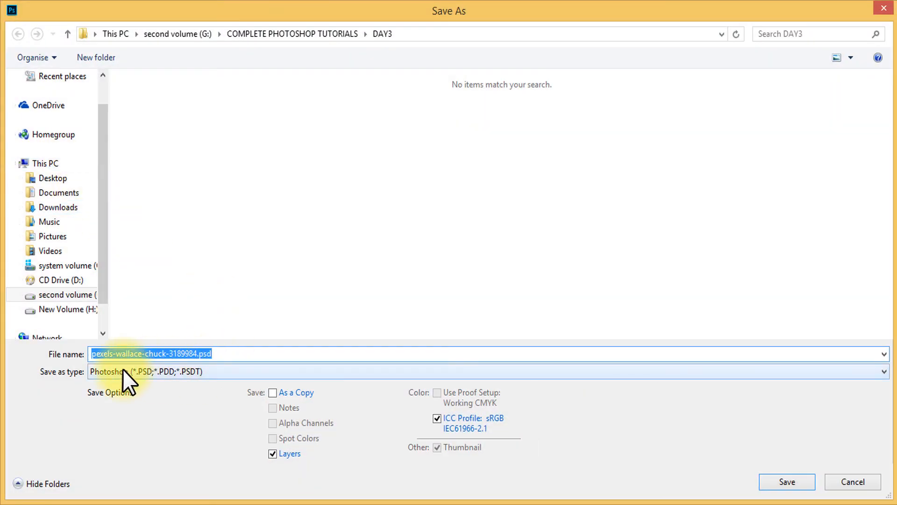
left_click(47, 178)
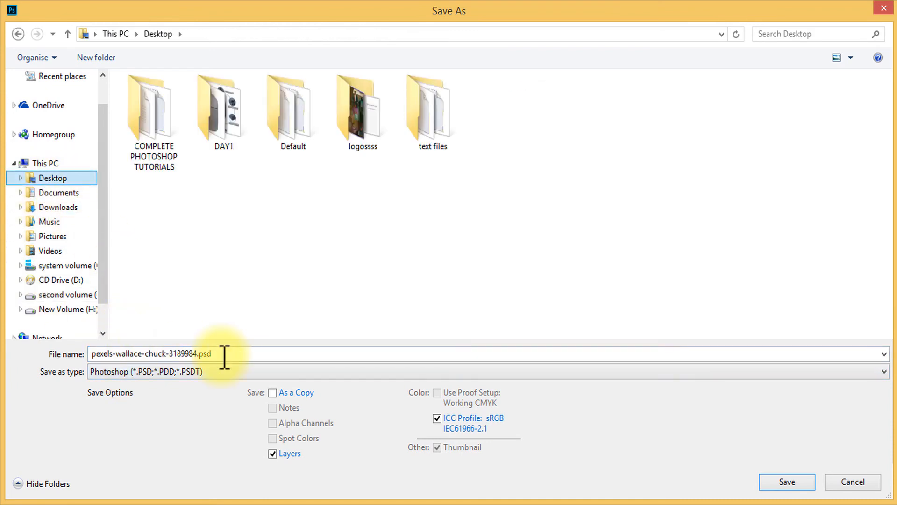
left_click_drag(224, 358, 63, 358)
key("BackSpace")
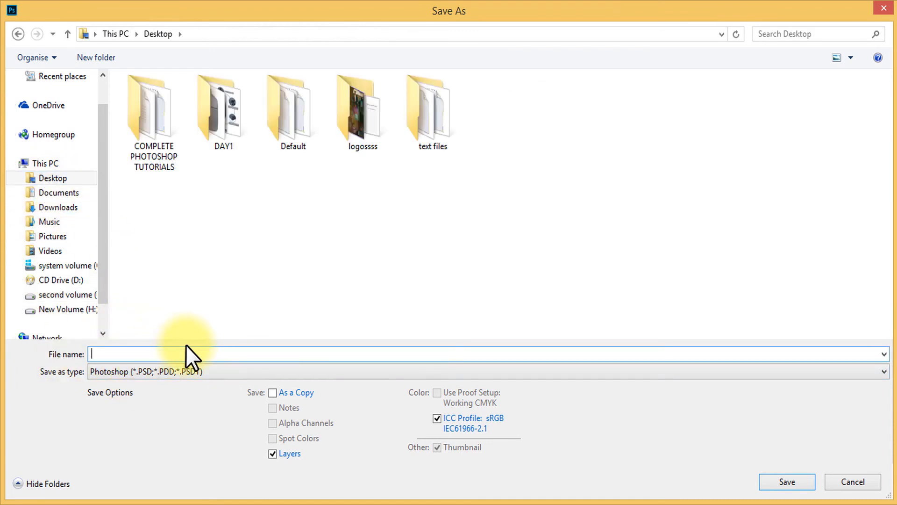
type("da")
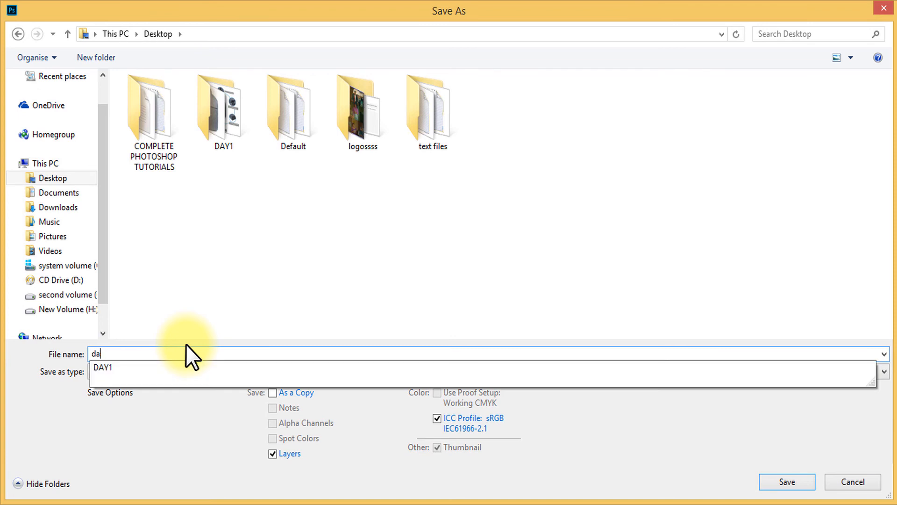
type("y2")
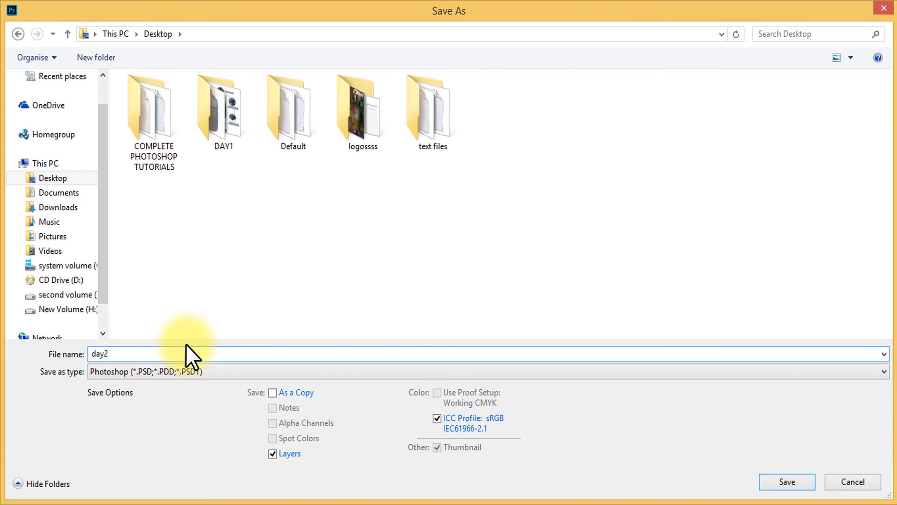
Choose the JPEG format and save the portrait at quality 12, Maximum, with Progressive format.
left_click(170, 372)
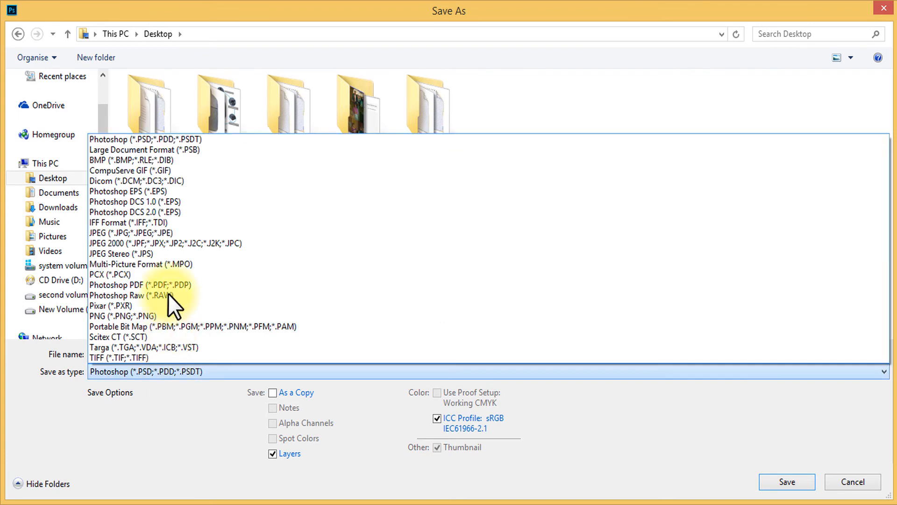
left_click(153, 372)
left_click(178, 371)
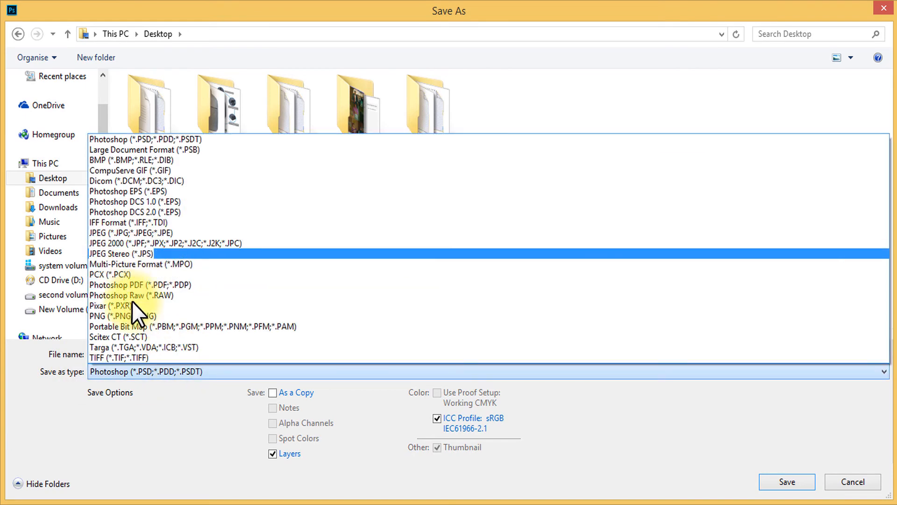
left_click(139, 233)
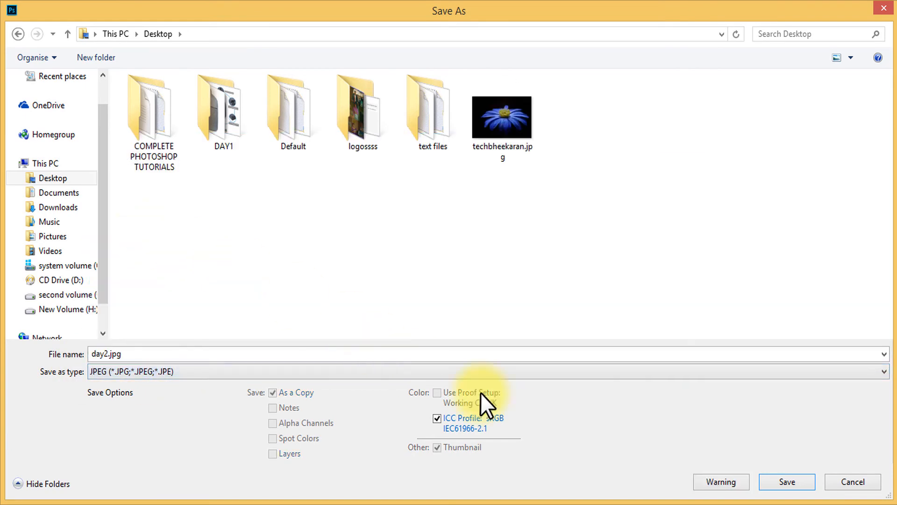
left_click(778, 481)
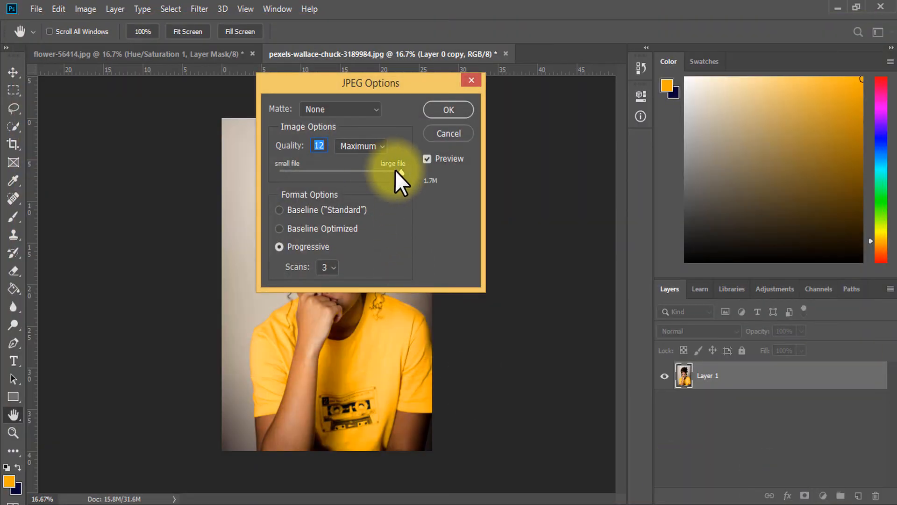
left_click(453, 106)
Go to the desktop, open the exported day2.jpg in Picasa Photo Viewer and inspect the T-shirt.
left_click(839, 7)
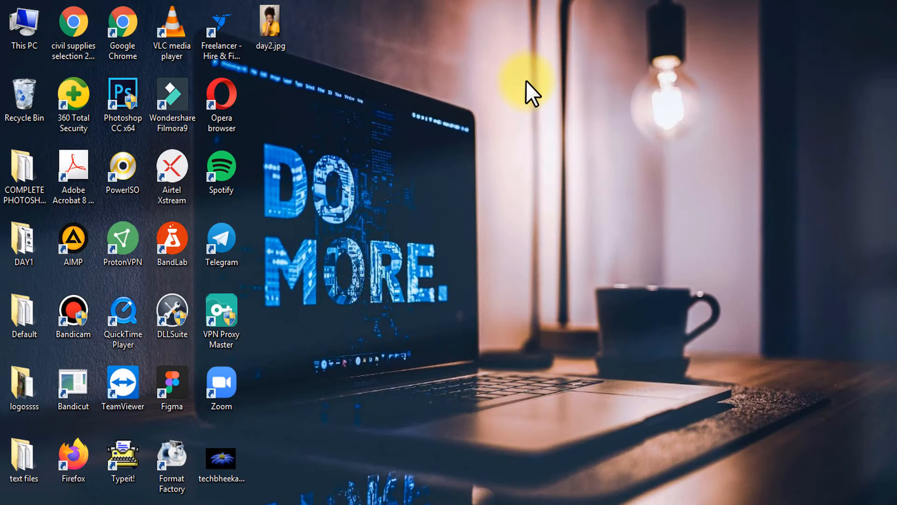
double_click(266, 29)
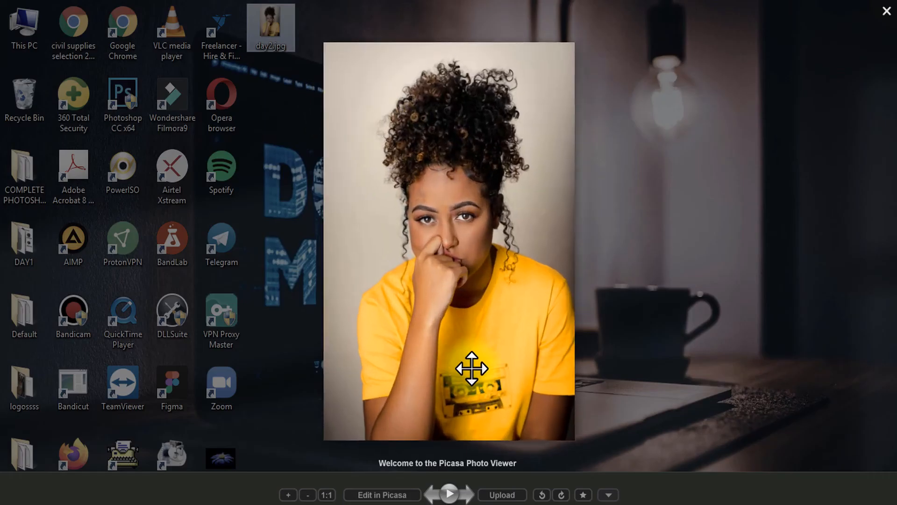
scroll(472, 369, "up", 5)
scroll(472, 369, "down", 5)
left_click_drag(473, 367, 497, 286)
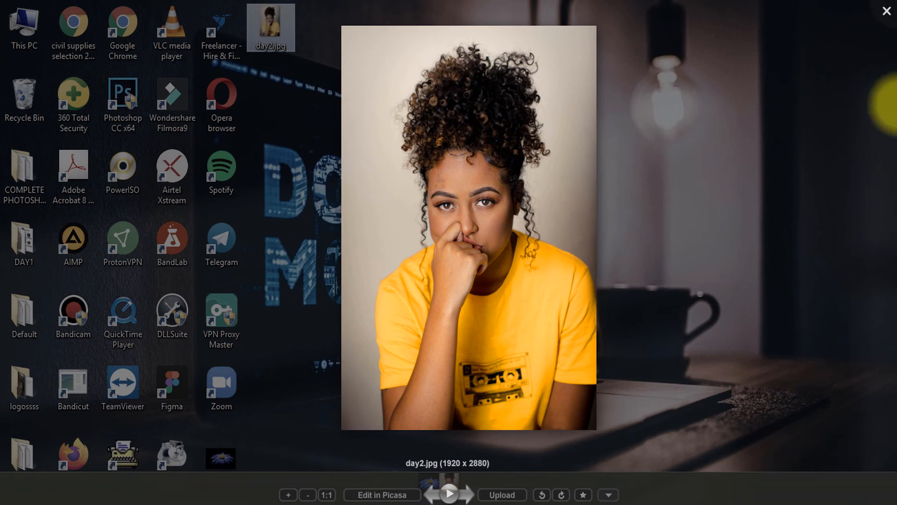
Close the Picasa preview of day2.jpg and return to Photoshop.
left_click(893, 5)
right_click(370, 108)
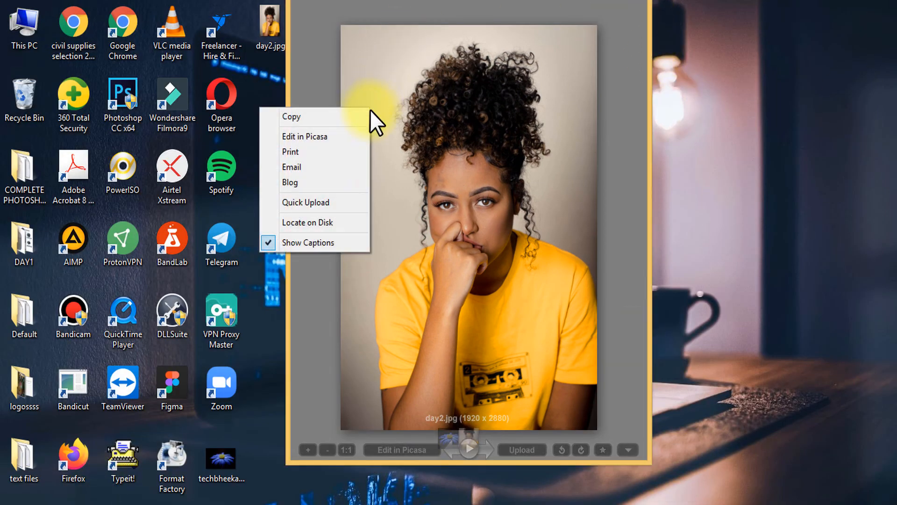
left_click(562, 116)
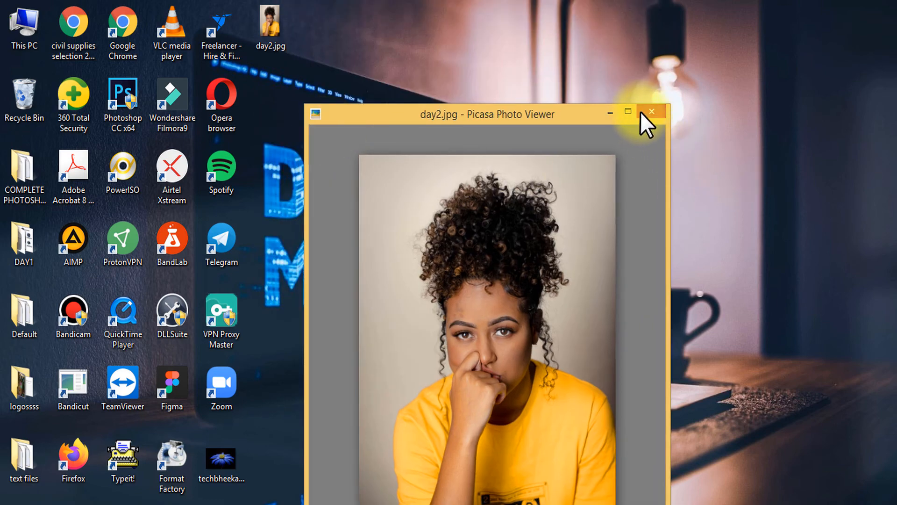
left_click(645, 116)
left_click(294, 500)
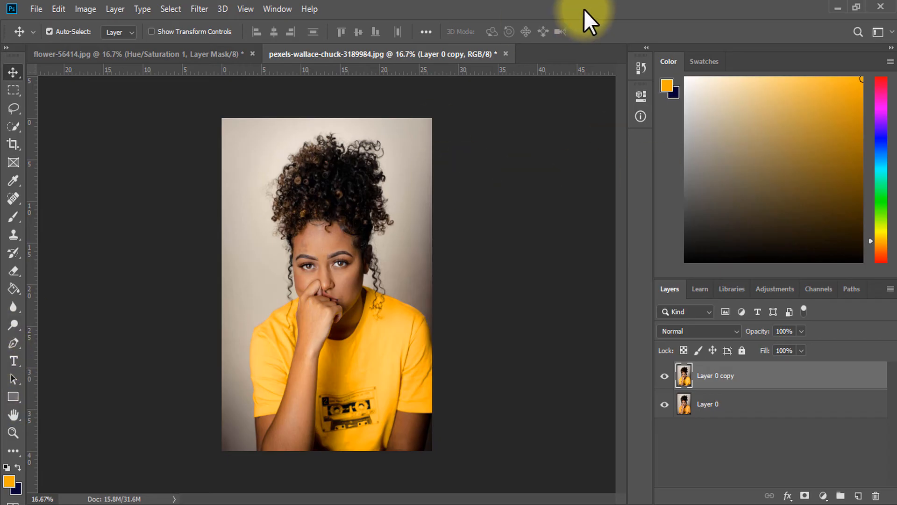
Open pexels-sound-on-3755931.jpg from the DAY3 folder and view it at 12.5% with the red sweater in sight.
key("ctrl+o")
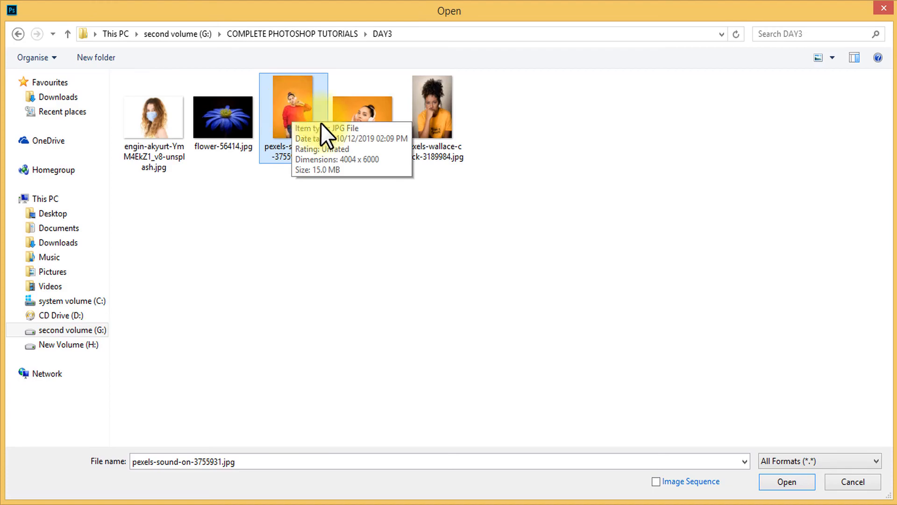
left_click(360, 119)
double_click(305, 131)
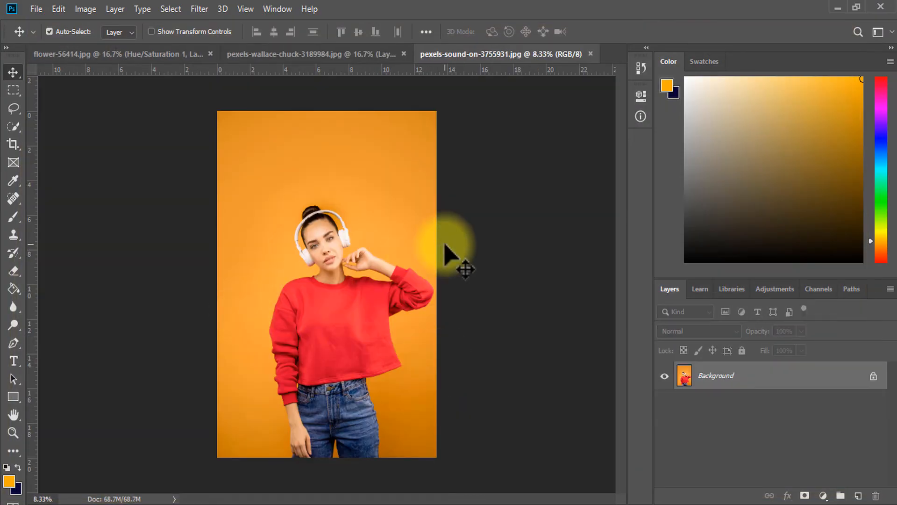
key("ctrl+plus")
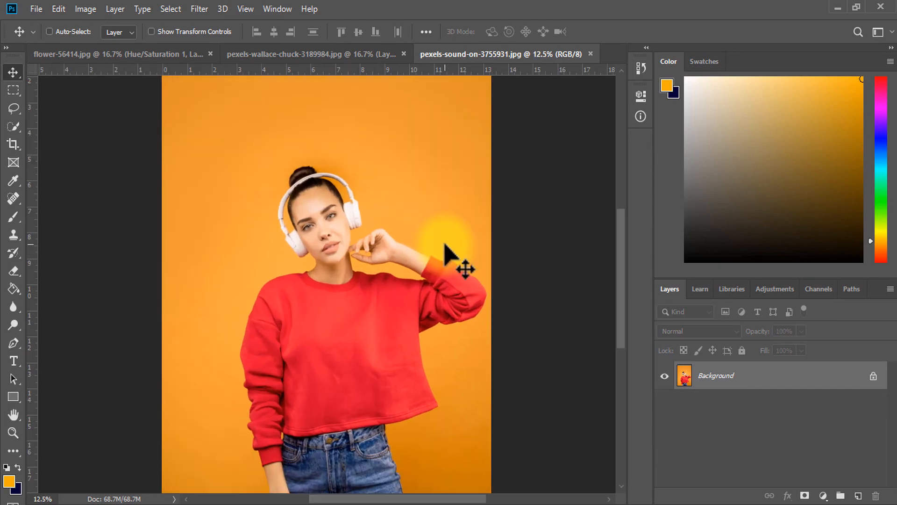
scroll(388, 261, "down", 3)
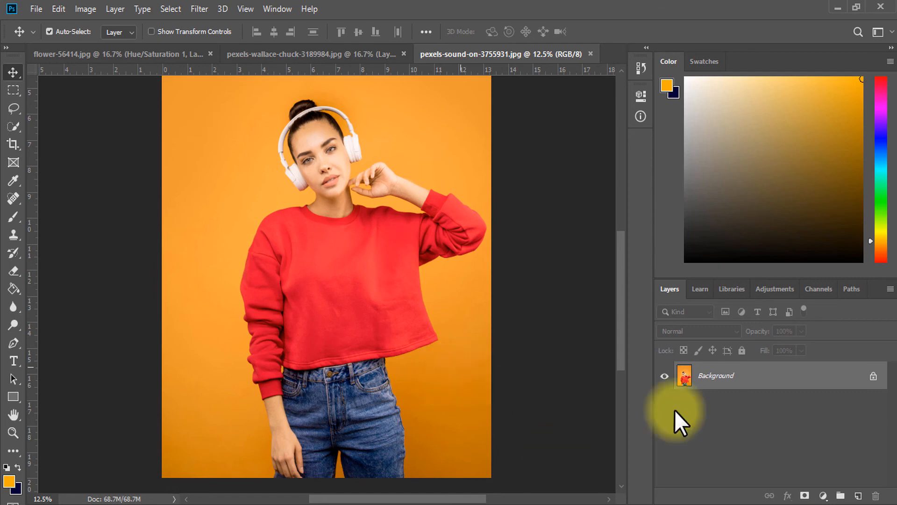
Unlock the Background layer and duplicate it, keeping the copy selected.
left_click(873, 376)
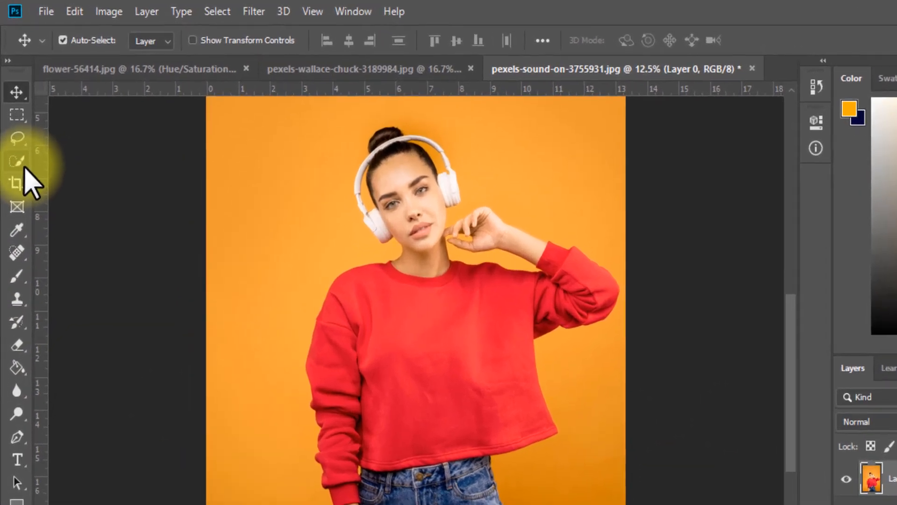
left_click(17, 129)
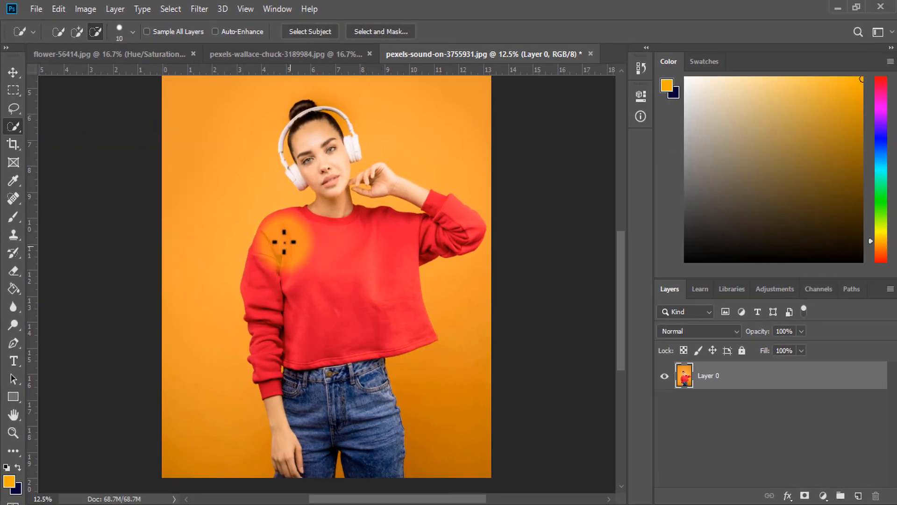
mouse_move(284, 242)
left_mouse_down()
mouse_move(341, 299)
mouse_move(443, 236)
mouse_move(449, 215)
mouse_move(293, 321)
mouse_move(266, 377)
left_mouse_up()
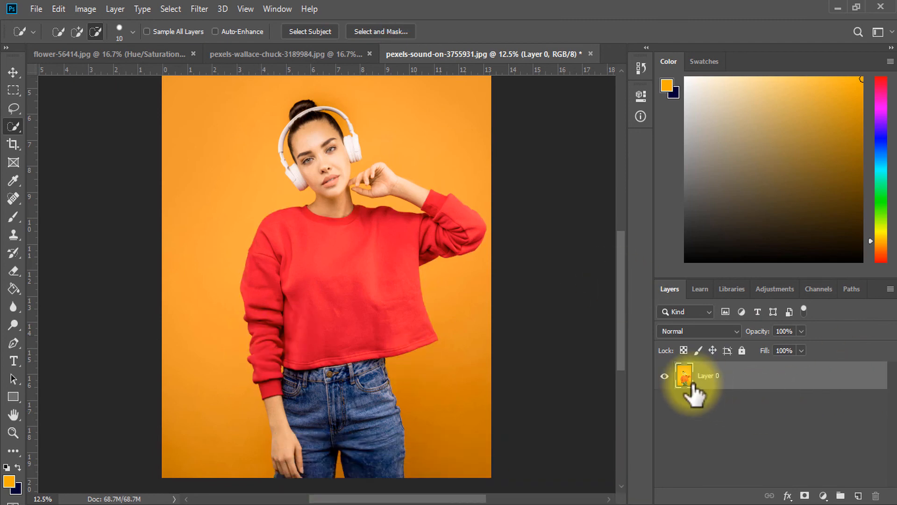
key("h")
key("ctrl+j")
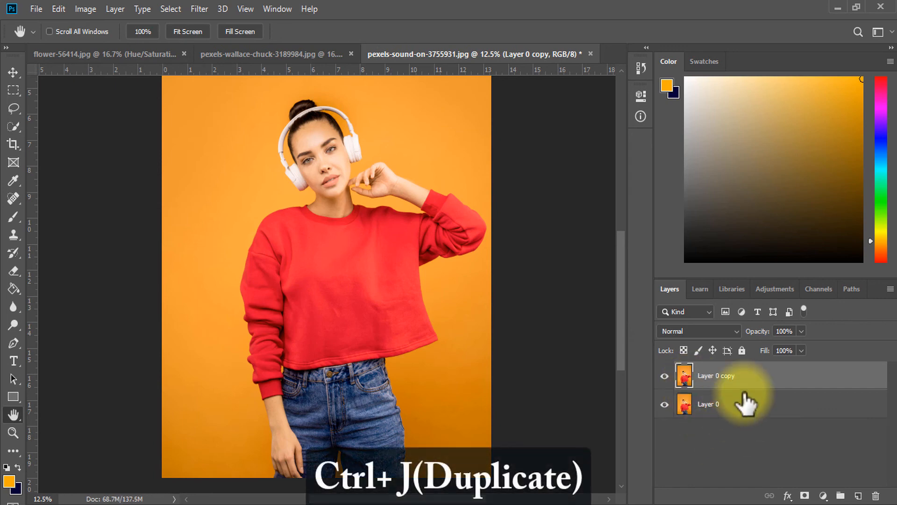
left_click(735, 407)
left_click(738, 376)
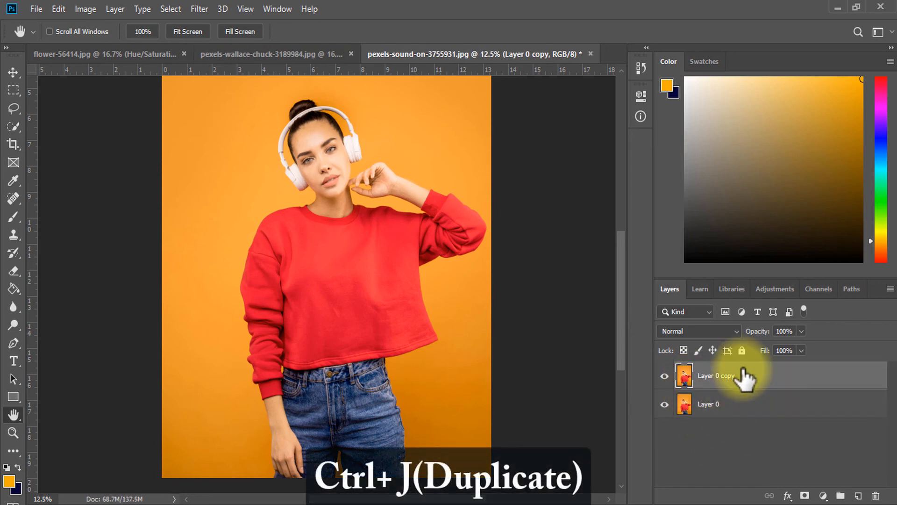
Select the whole red sweater with the Quick Selection tool and add a layer mask from it to Layer 0 copy.
left_click(17, 123)
left_click_drag(257, 244, 260, 337)
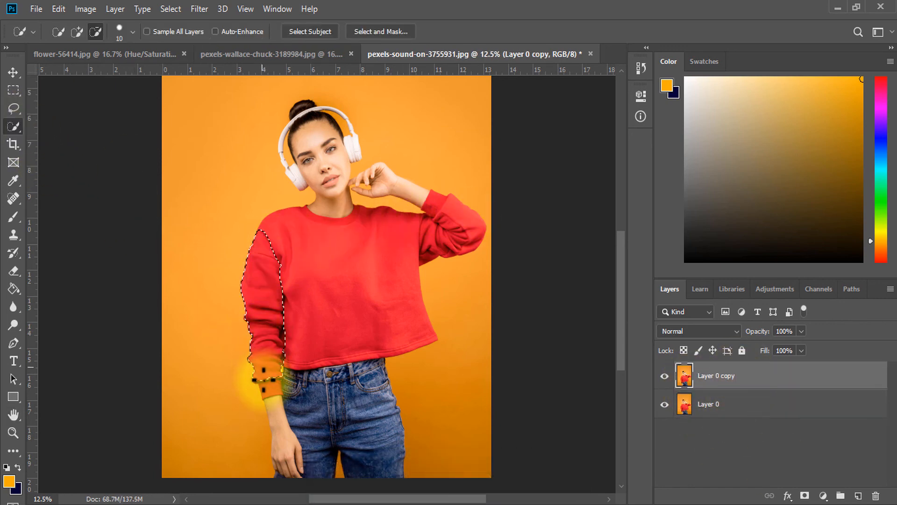
mouse_move(269, 388)
left_mouse_down()
mouse_move(281, 318)
mouse_move(426, 267)
left_mouse_up()
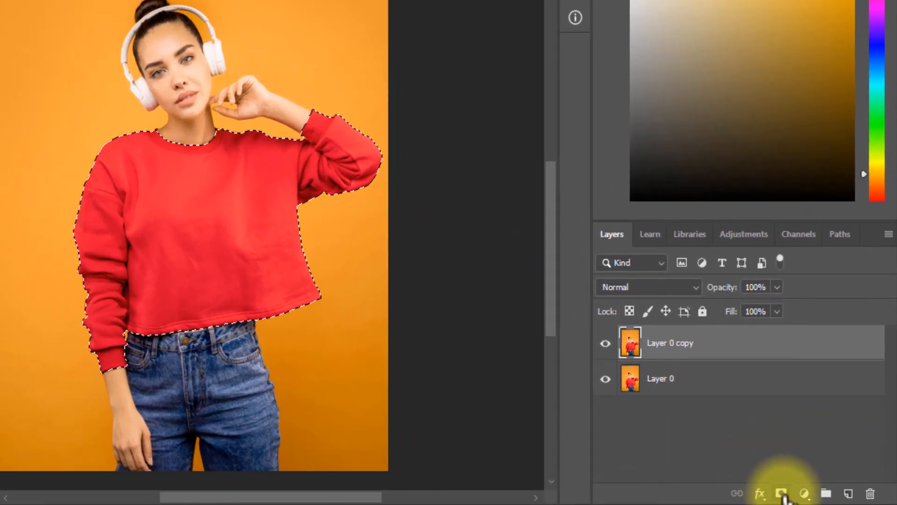
left_click(782, 495)
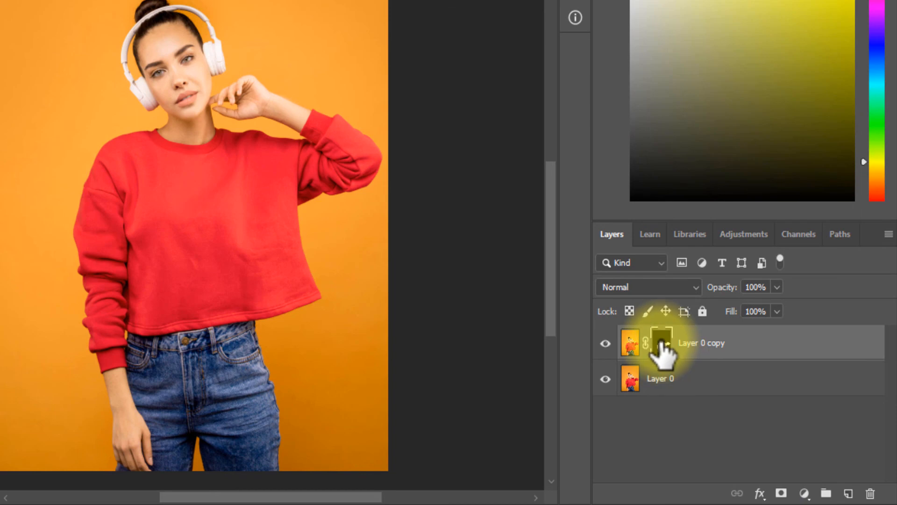
Add a Hue/Saturation adjustment layer above Layer 0 copy and set its Hue to +5.
left_click(805, 494)
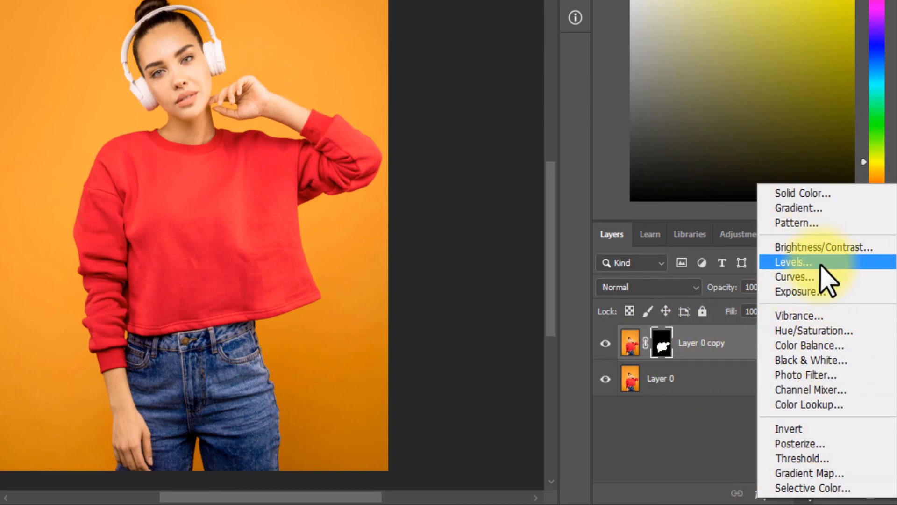
left_click(815, 332)
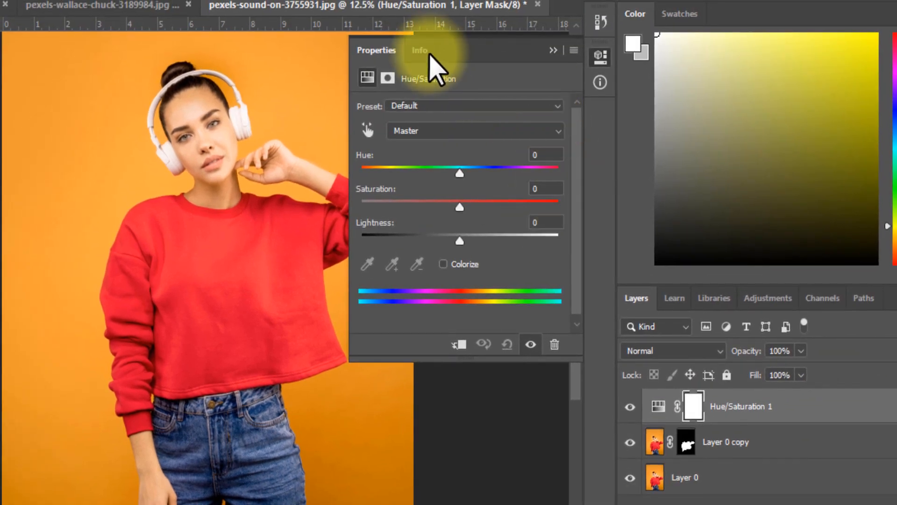
mouse_move(459, 174)
left_mouse_down()
mouse_move(440, 174)
mouse_move(478, 171)
mouse_move(437, 180)
mouse_move(473, 192)
mouse_move(424, 181)
mouse_move(465, 183)
left_mouse_up()
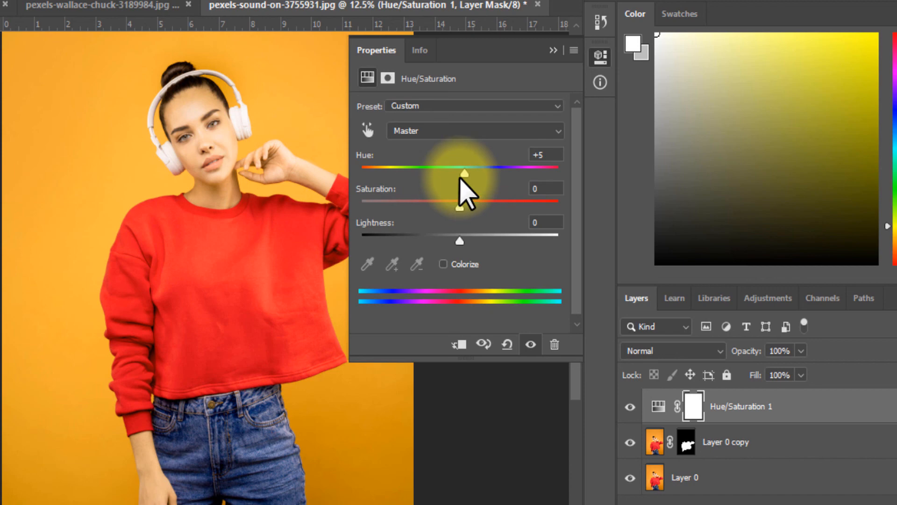
left_click(554, 50)
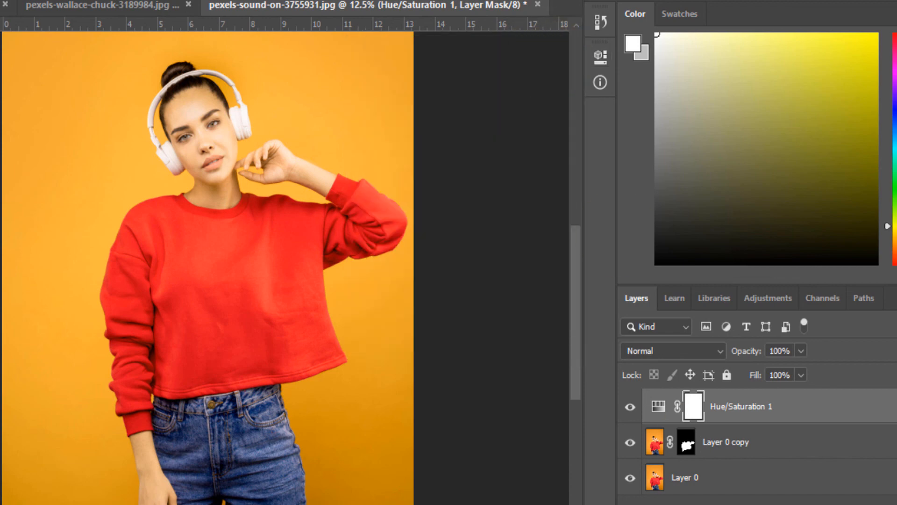
Move the sweater mask from Layer 0 copy onto the Hue/Saturation 1 layer, replacing its blank mask.
left_click(685, 442)
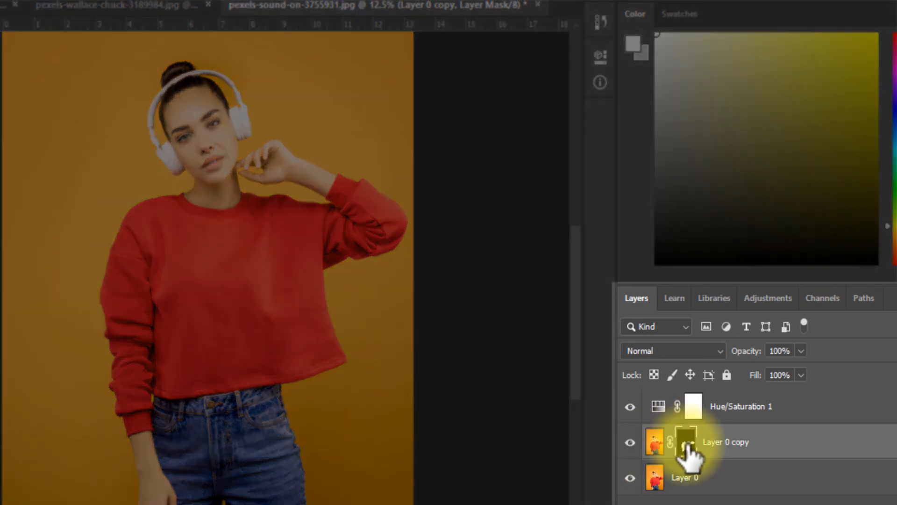
left_click_drag(686, 444, 693, 406)
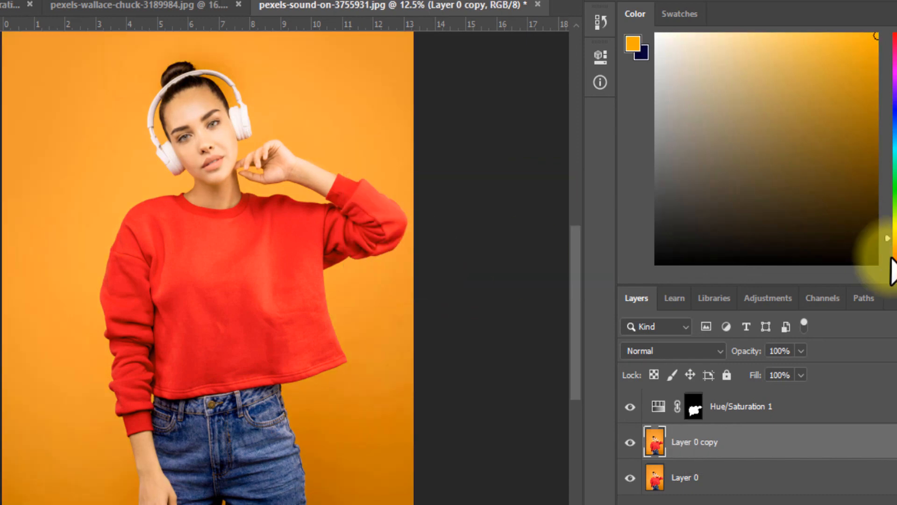
Adjust Hue/Saturation 1 to Hue -19, Lightness -25 and Saturation +8, and finish by recoloring the sweater blue.
double_click(658, 407)
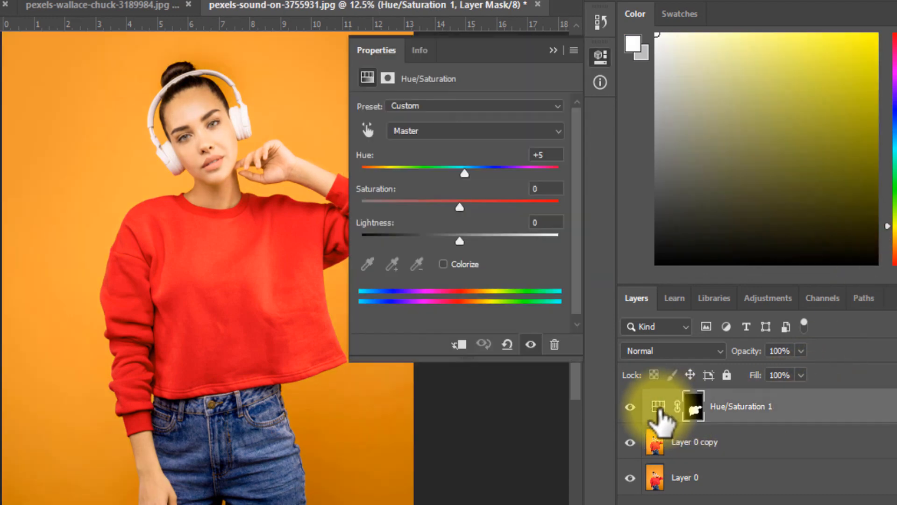
left_click_drag(465, 172, 442, 186)
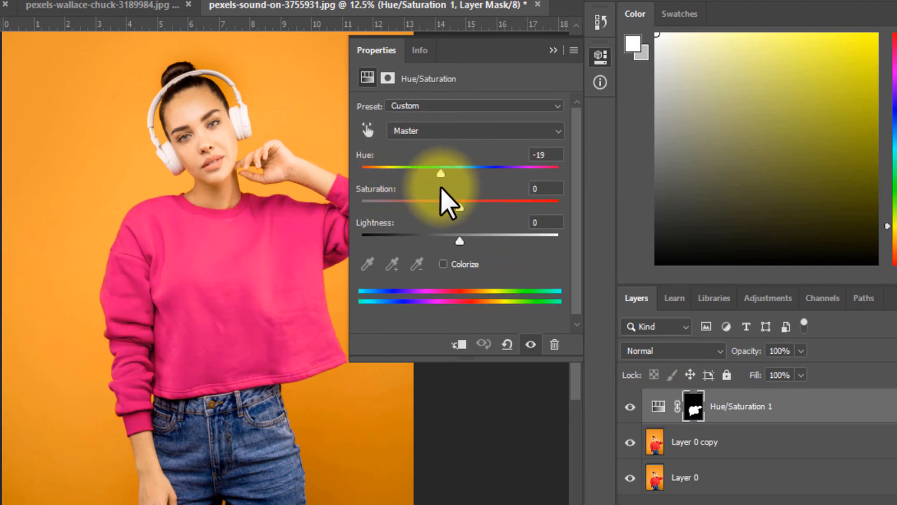
left_click_drag(458, 237, 434, 241)
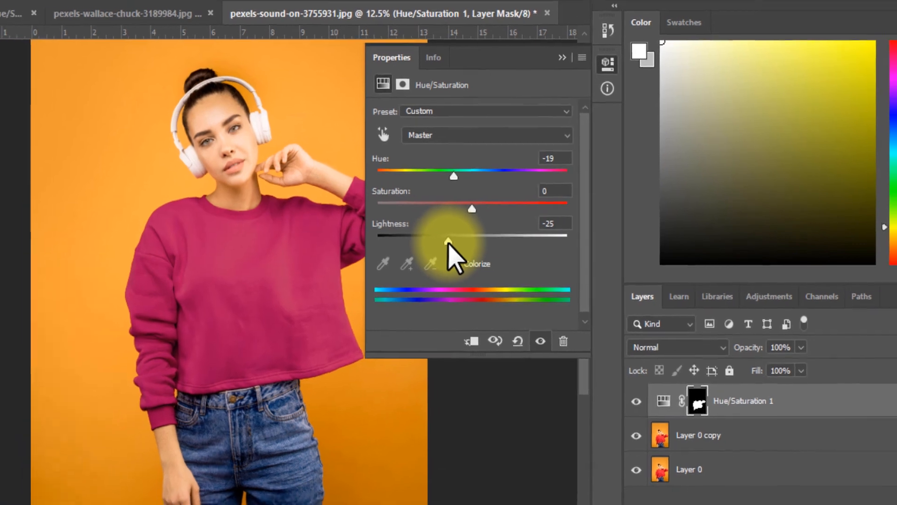
mouse_move(458, 206)
left_mouse_down()
mouse_move(474, 204)
mouse_move(464, 204)
left_mouse_up()
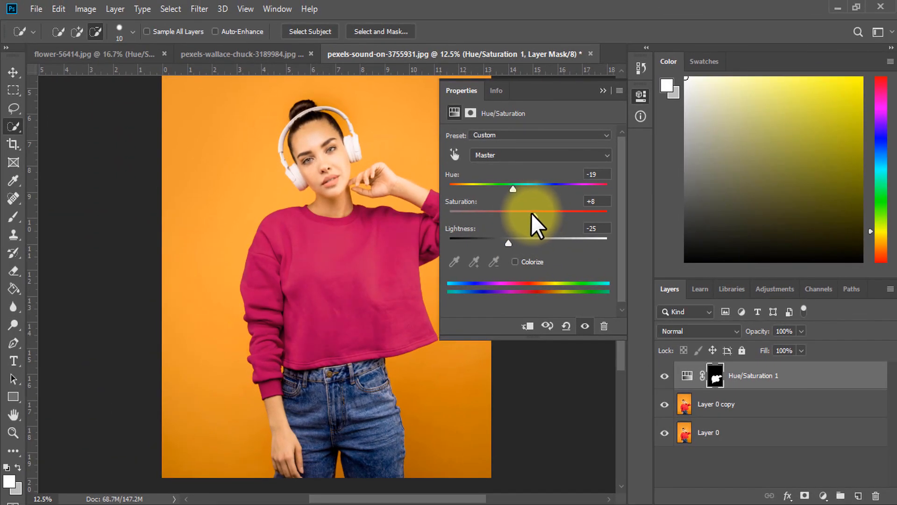
left_click_drag(531, 214, 461, 206)
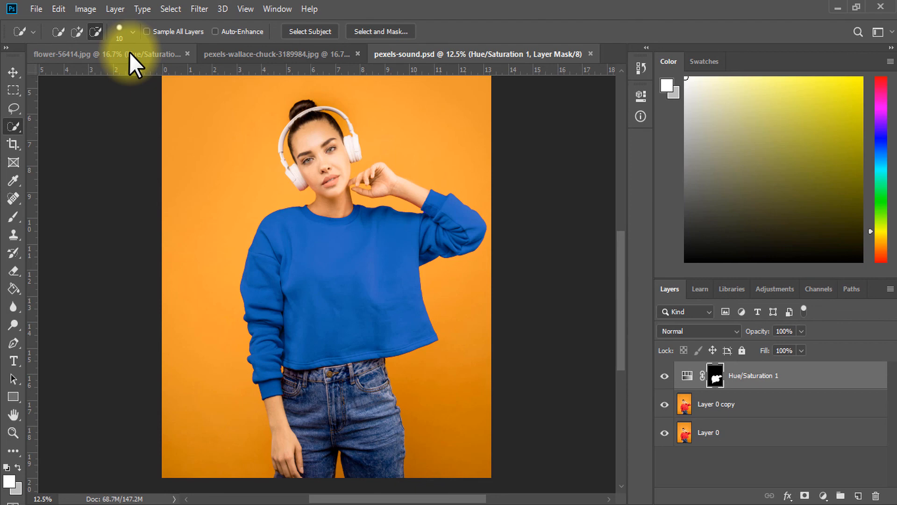
Inspect the recolored sweater and its edges at 25% and return to the 12.5% view.
key("ctrl+plus")
key("ctrl+plus")
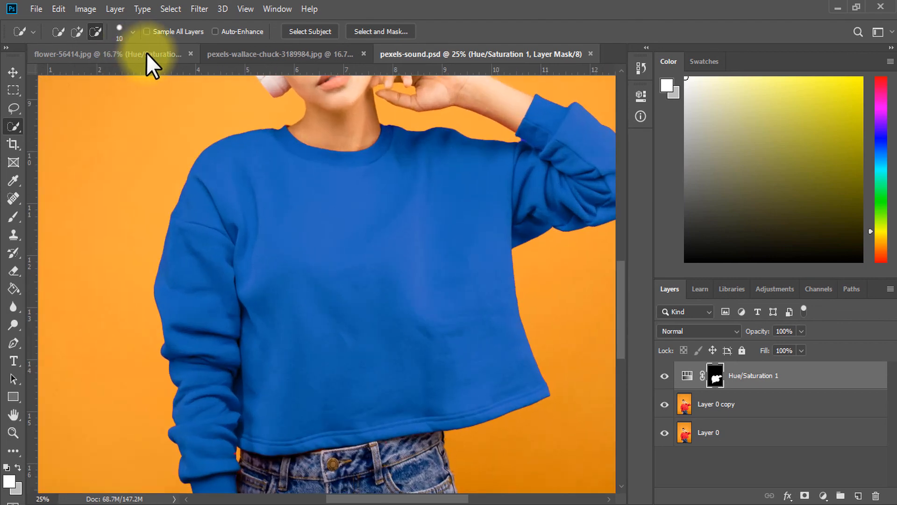
scroll(216, 46, "up", 1)
scroll(215, 46, "down", 6)
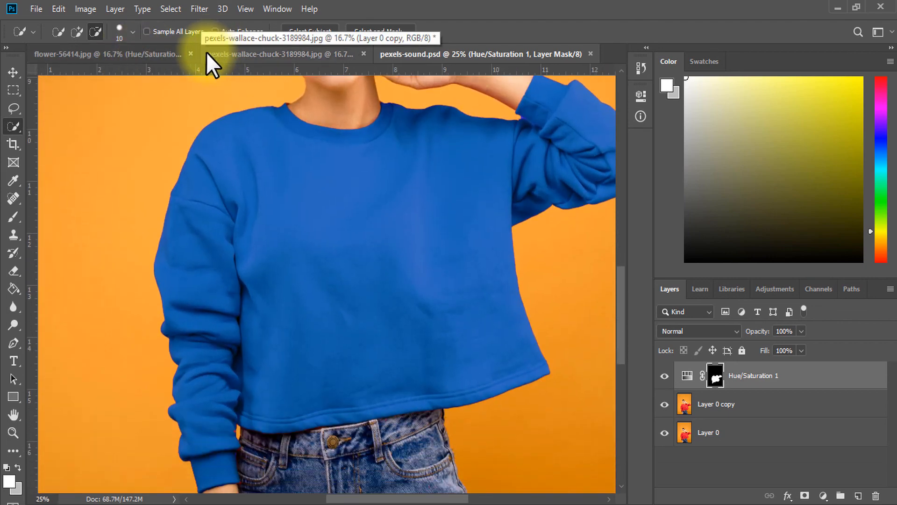
key("ctrl+minus")
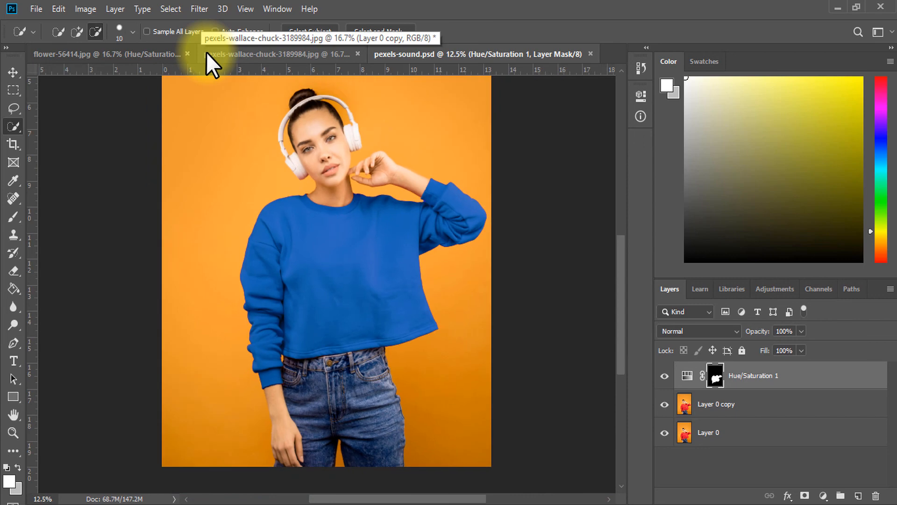